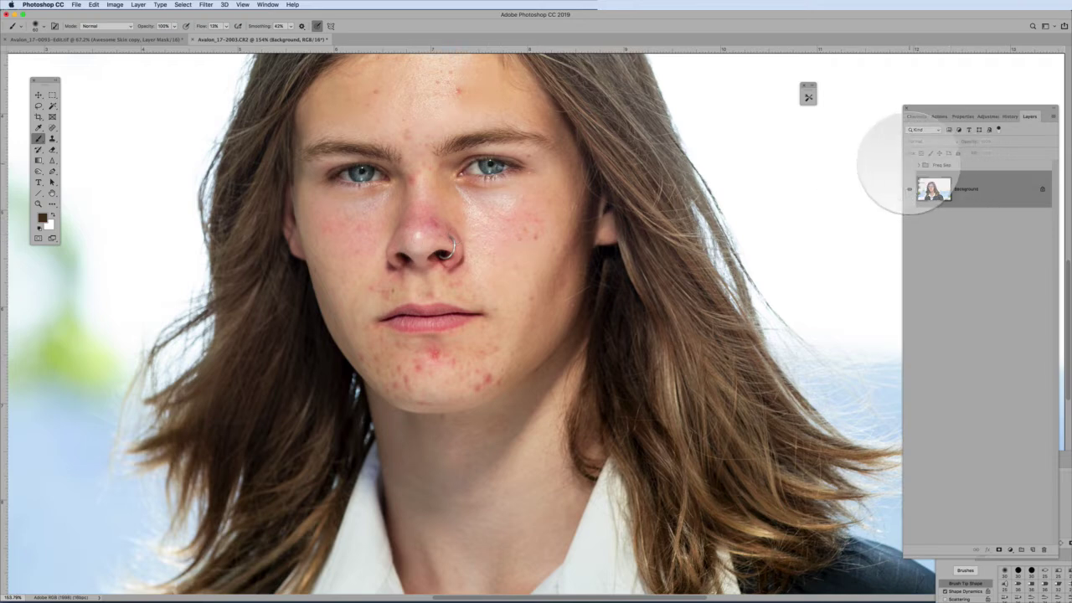
Step: Show and hide the Freq Sep group to compare the retouched portrait with the original
click(909, 165)
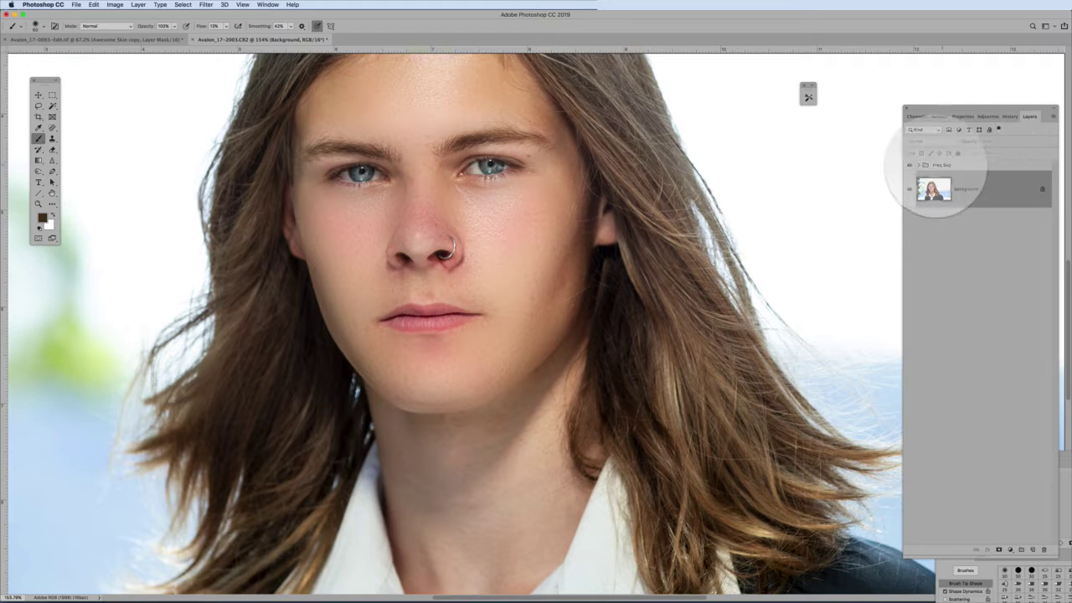
click(909, 165)
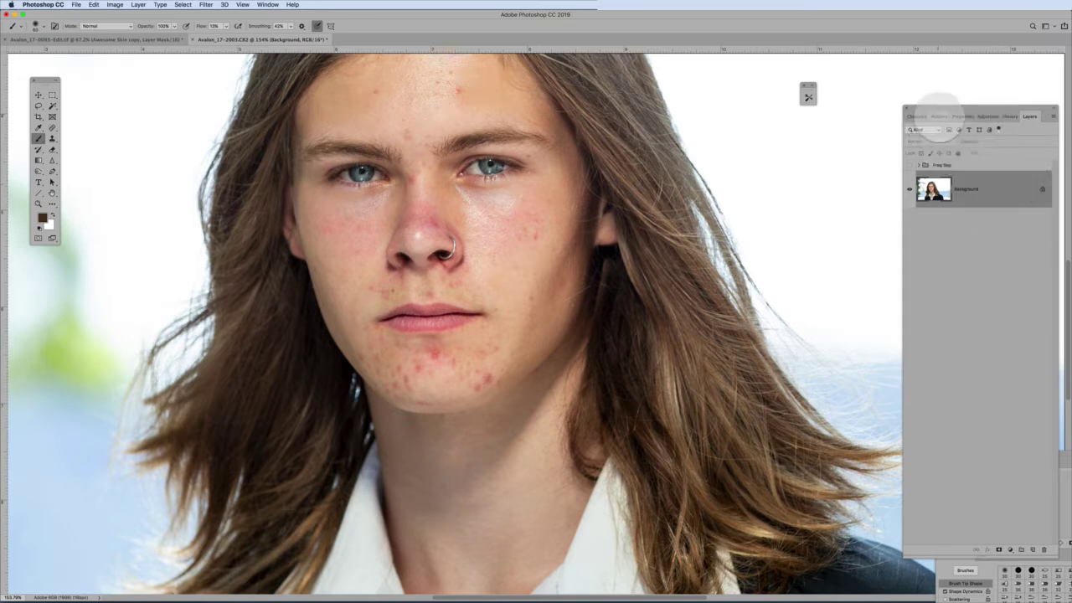
Step: Run the Awesome Skin_Frequency Seperation action from the Skin Retouch Pack on the Background layer
click(938, 115)
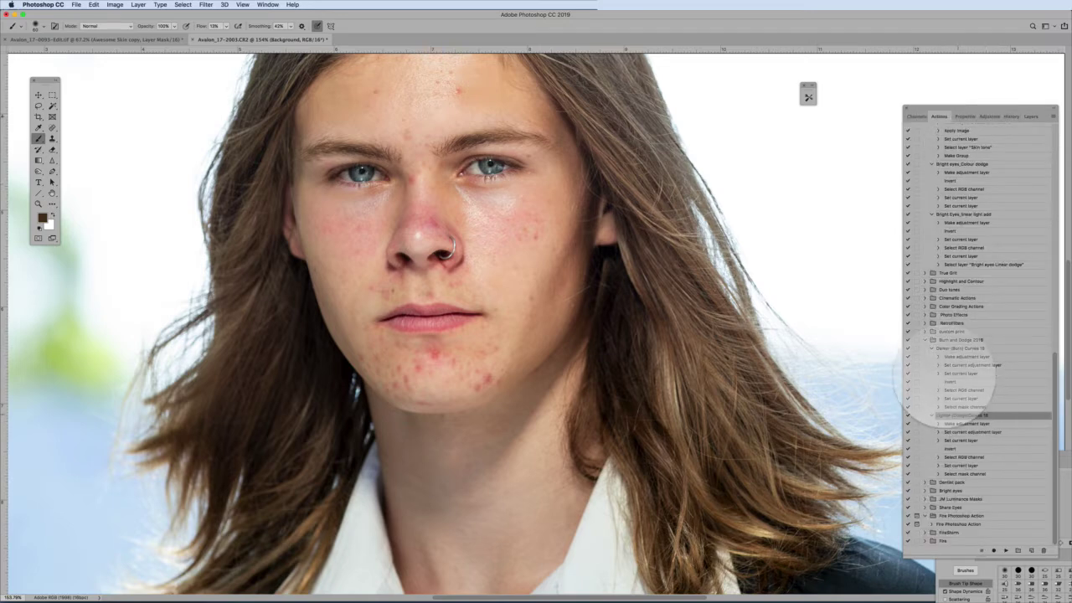
scroll(963, 251, up, 5)
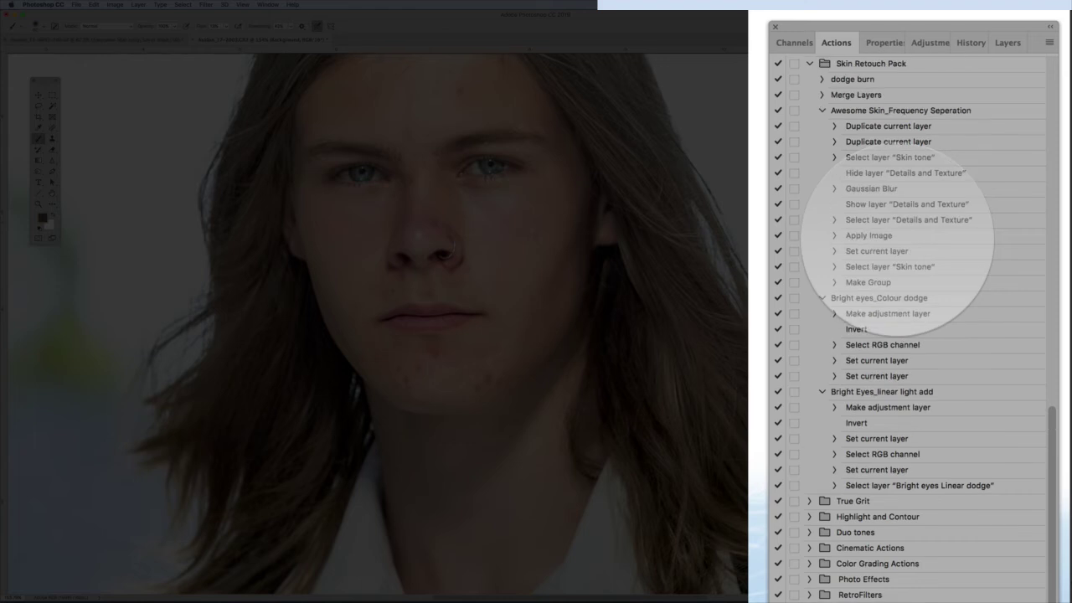
click(938, 126)
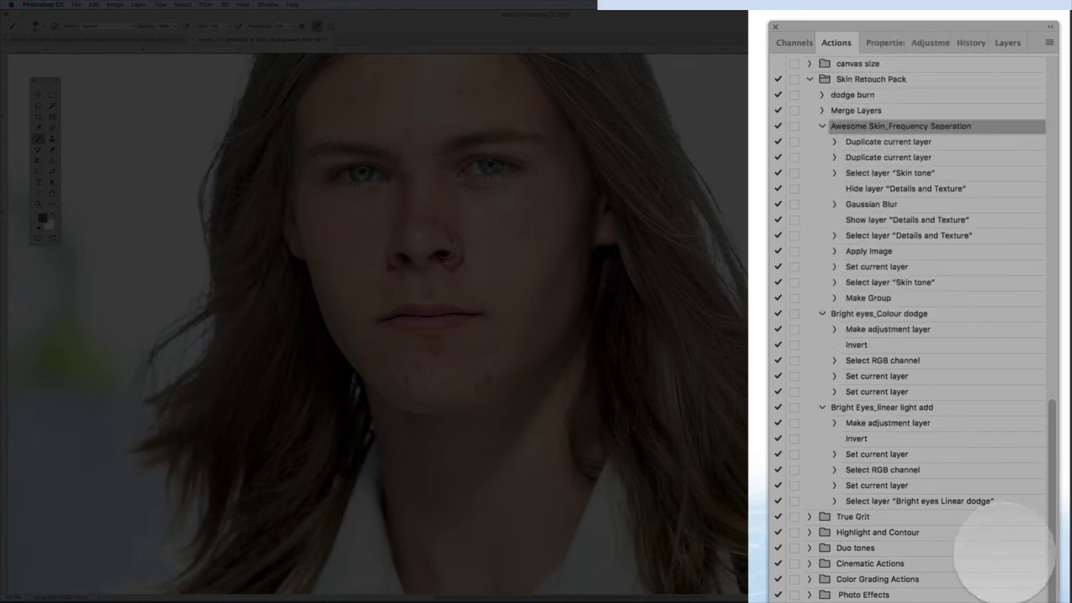
click(1007, 42)
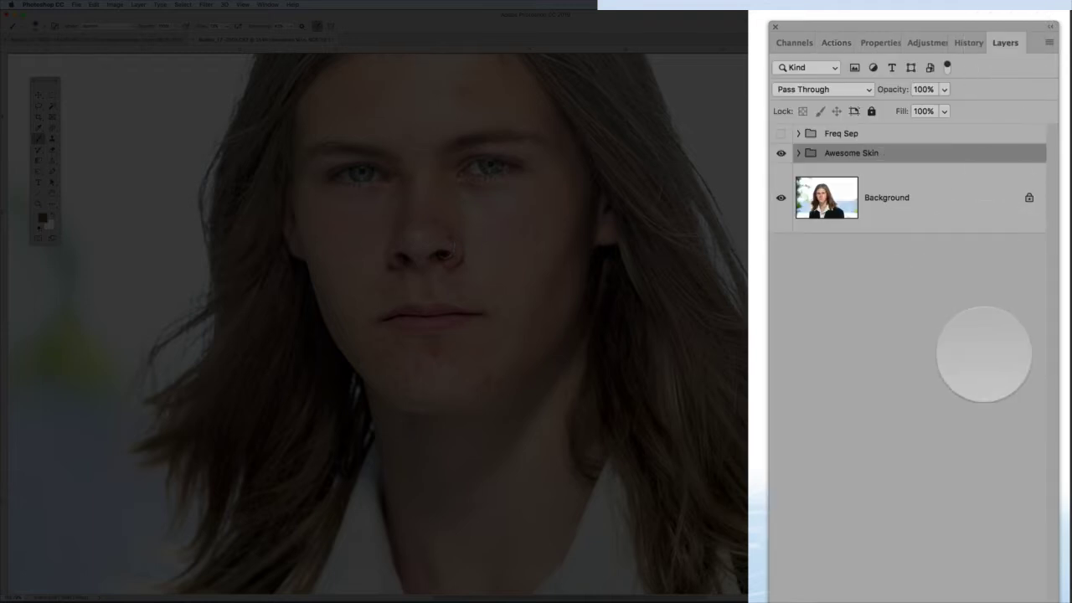
Step: Expand the Awesome Skin group and, on its Skin tone layer, lasso the cheek on the image's left side from below the eye to the mouth corner
click(798, 153)
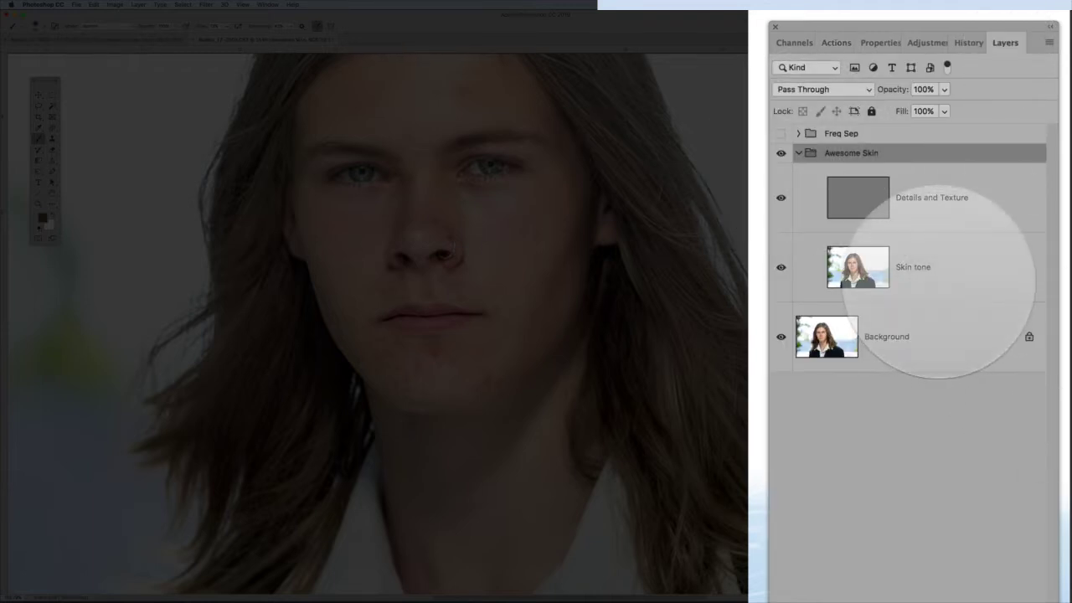
click(929, 279)
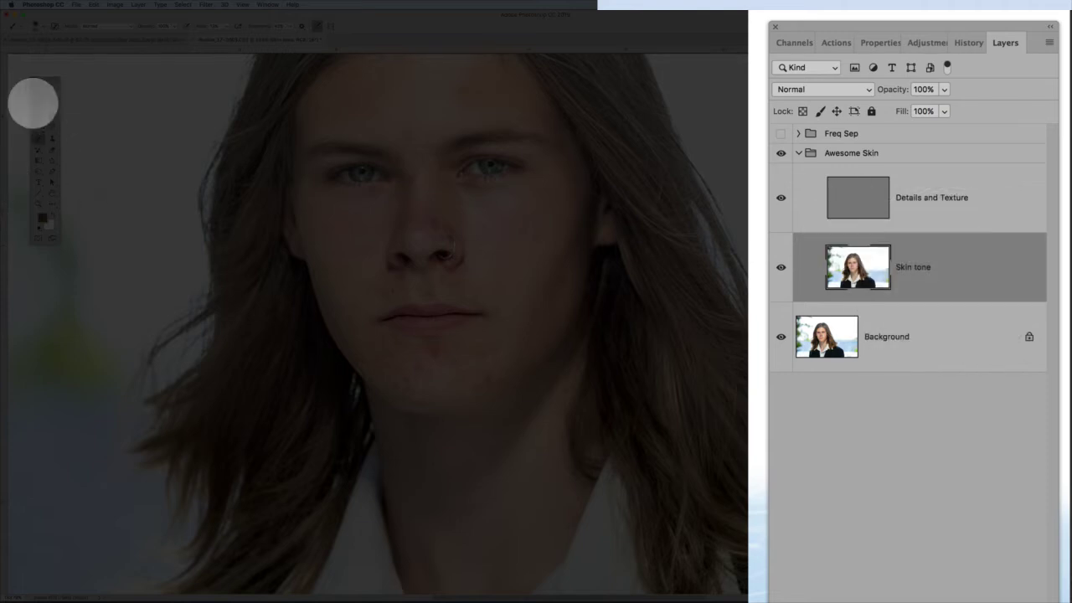
click(42, 130)
click(376, 189)
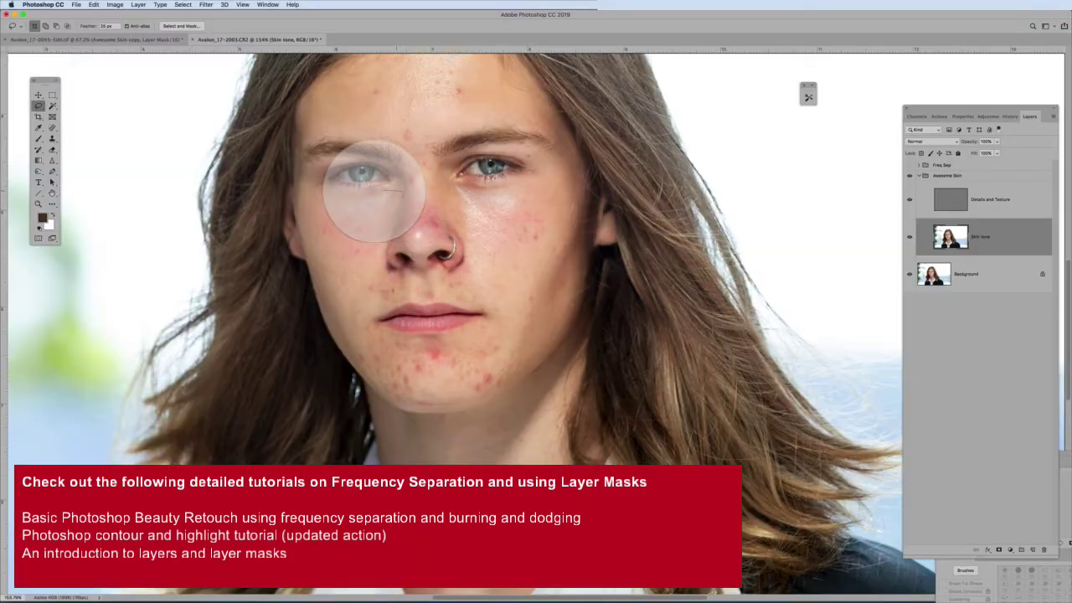
mouse_move(368, 191)
mouse_down()
mouse_move(306, 192)
mouse_move(318, 283)
mouse_move(347, 330)
mouse_move(392, 289)
mouse_move(407, 240)
mouse_move(404, 193)
mouse_up()
Step: Apply a Gaussian Blur with a radius of 19 pixels to the selected cheek
click(206, 5)
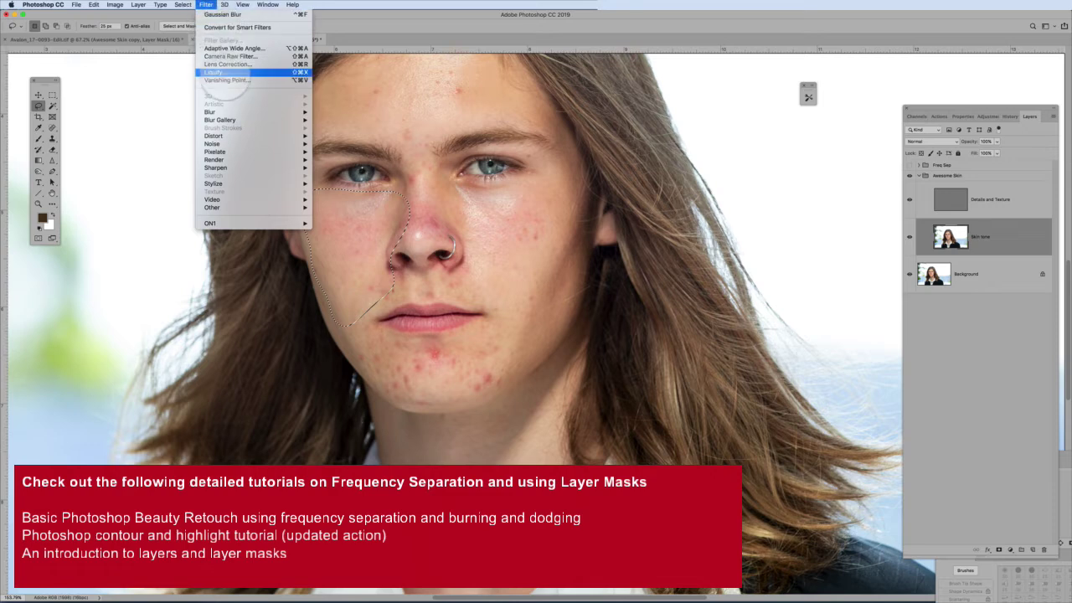
click(222, 114)
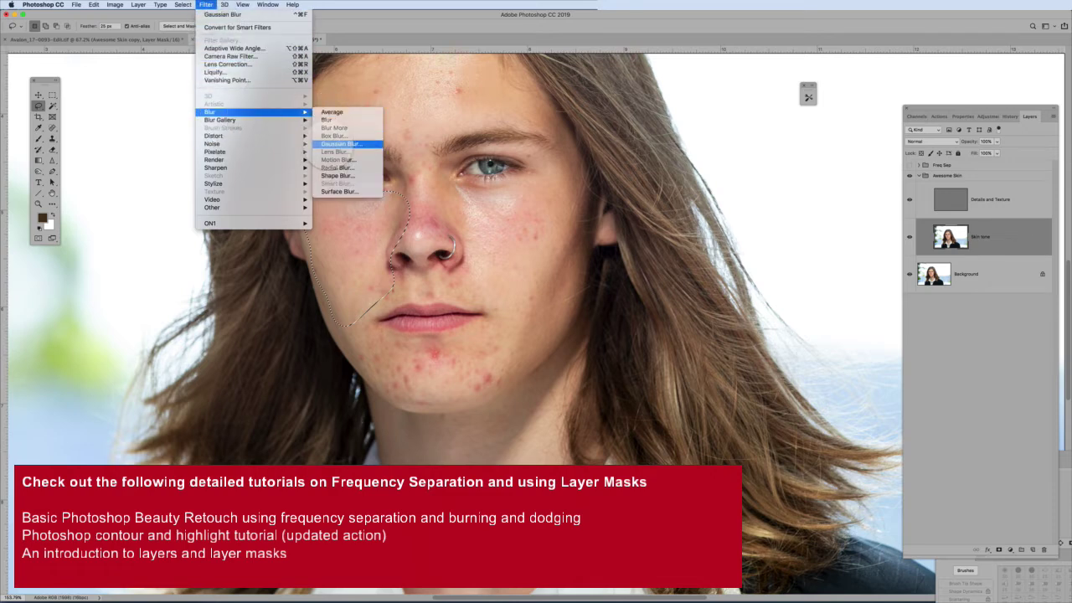
click(342, 143)
mouse_move(708, 197)
mouse_down()
mouse_move(678, 198)
mouse_move(705, 199)
mouse_up()
super+click(369, 253)
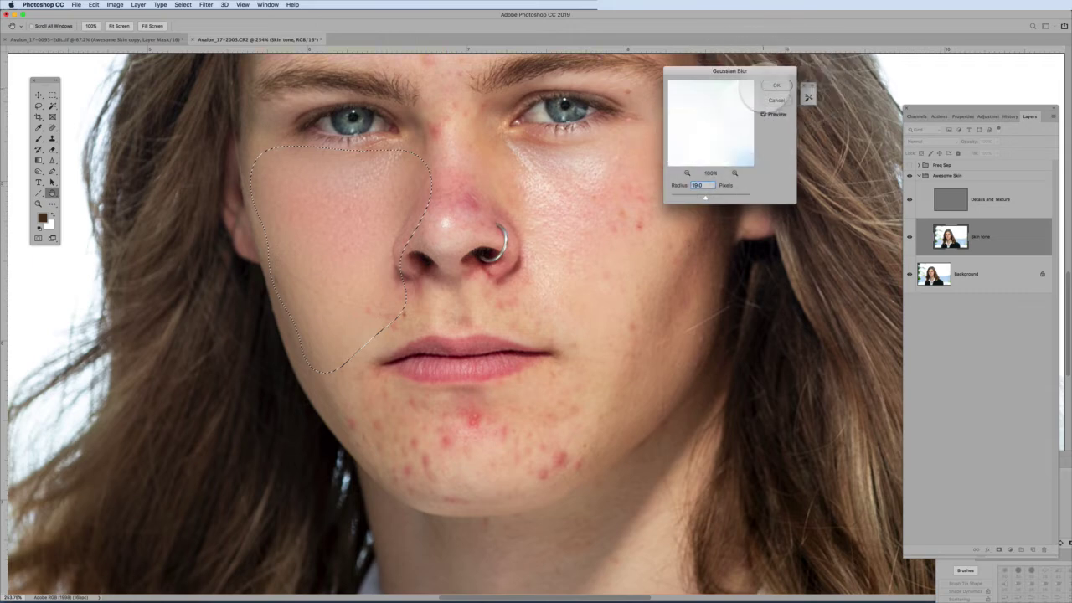
click(775, 86)
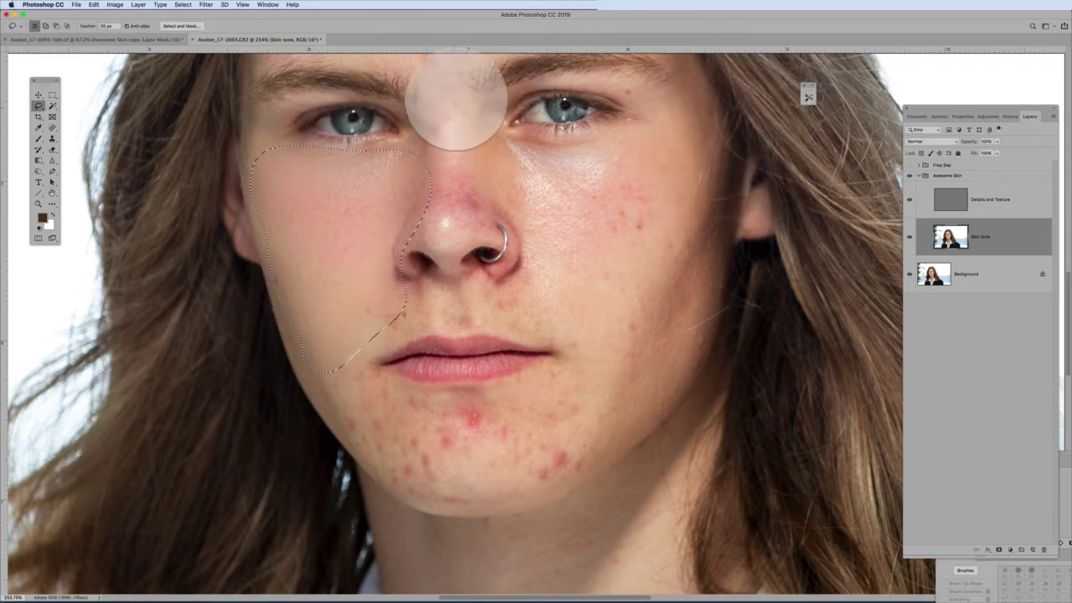
Step: Lasso the nose and the other cheek one after the other, reapply the last Gaussian Blur to each, and deselect
mouse_move(458, 87)
mouse_down()
mouse_move(389, 224)
mouse_move(436, 236)
mouse_move(531, 222)
mouse_move(516, 152)
mouse_move(454, 81)
mouse_up()
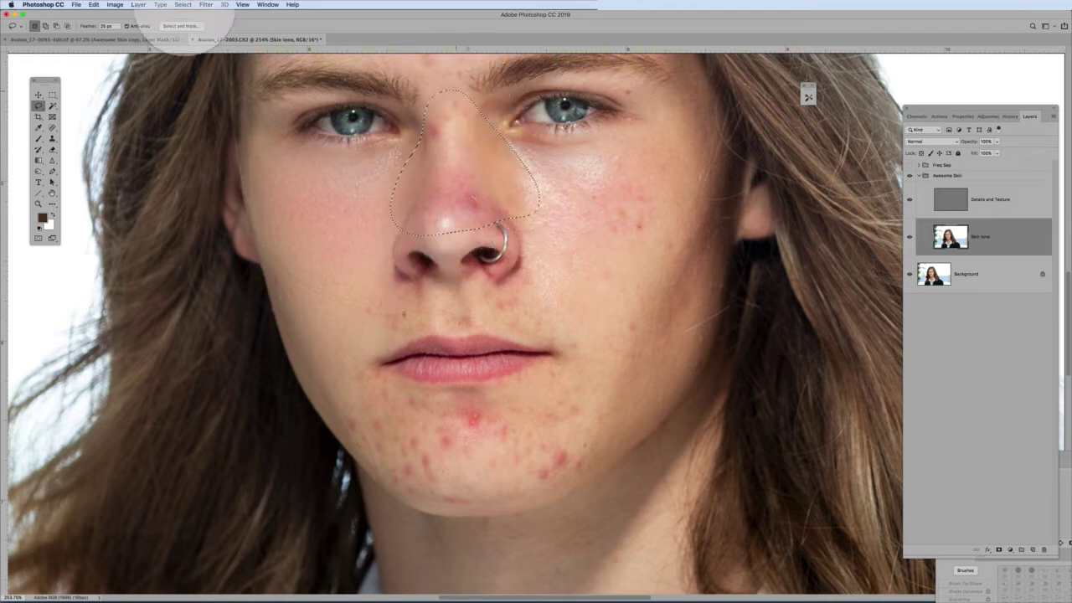
click(206, 5)
click(234, 28)
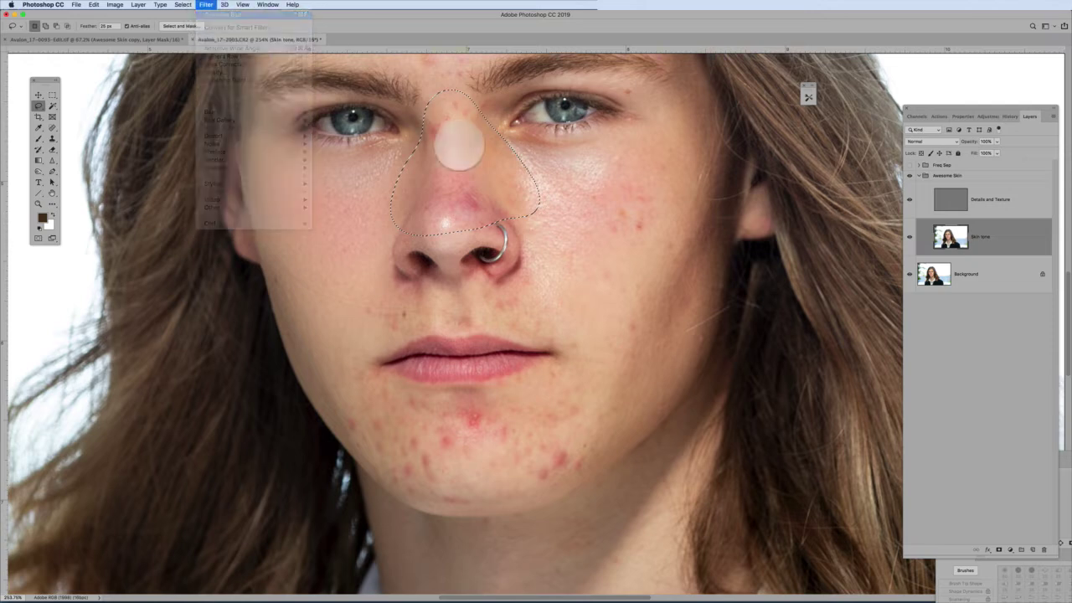
mouse_move(609, 141)
mouse_down()
mouse_move(496, 138)
mouse_move(491, 180)
mouse_move(540, 283)
mouse_move(593, 302)
mouse_move(671, 256)
mouse_move(705, 200)
mouse_move(697, 127)
mouse_move(576, 135)
mouse_up()
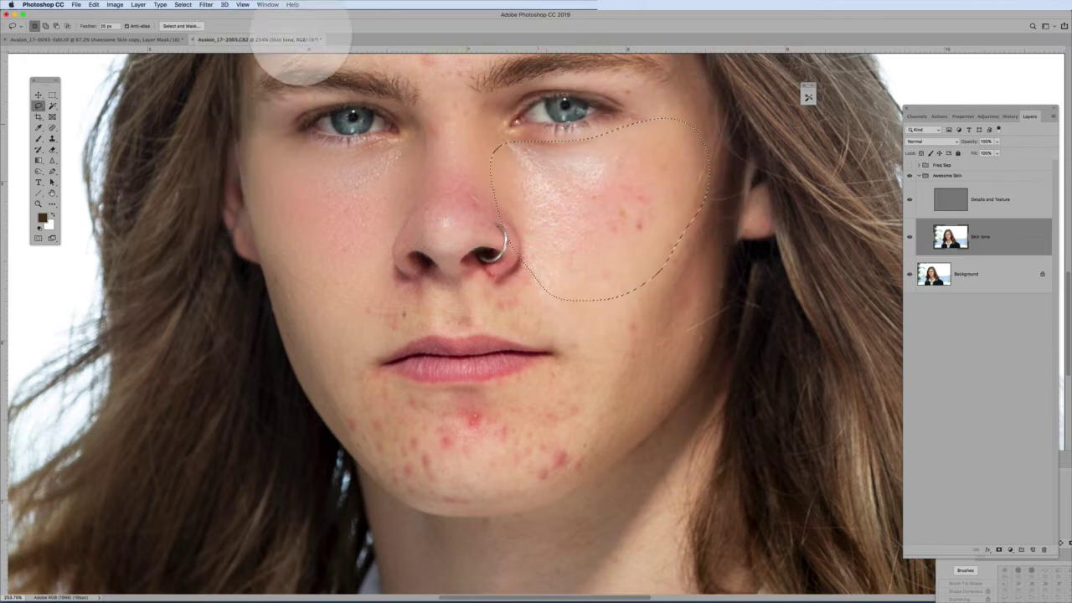
click(206, 5)
click(231, 26)
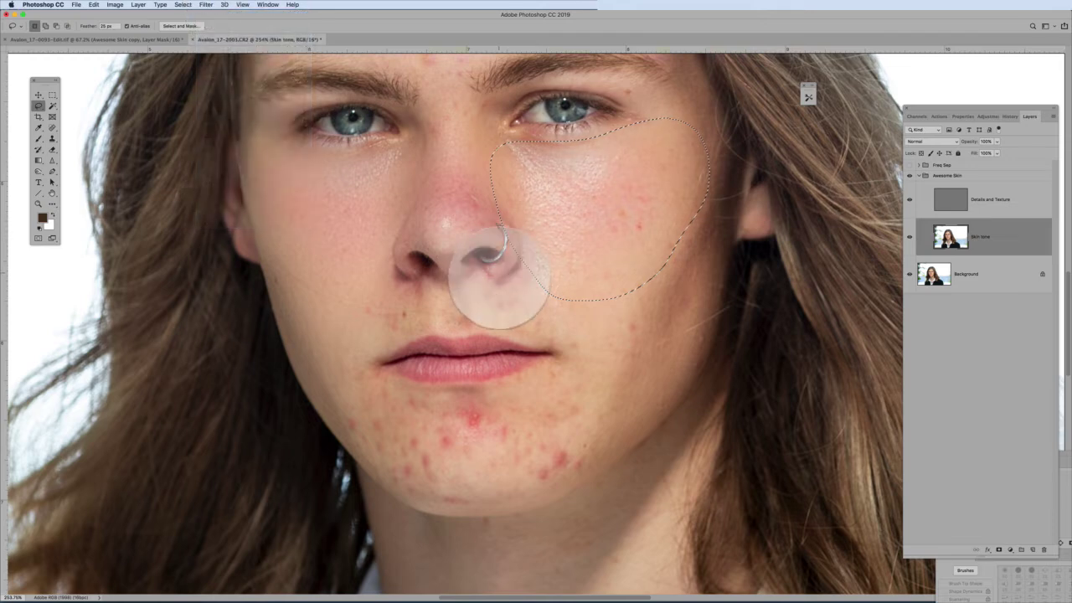
key(ctrl+d)
Step: Reapply the last Gaussian Blur to lasso selections of the nose tip and the skin between nose and upper lip
drag(473, 176, 458, 175)
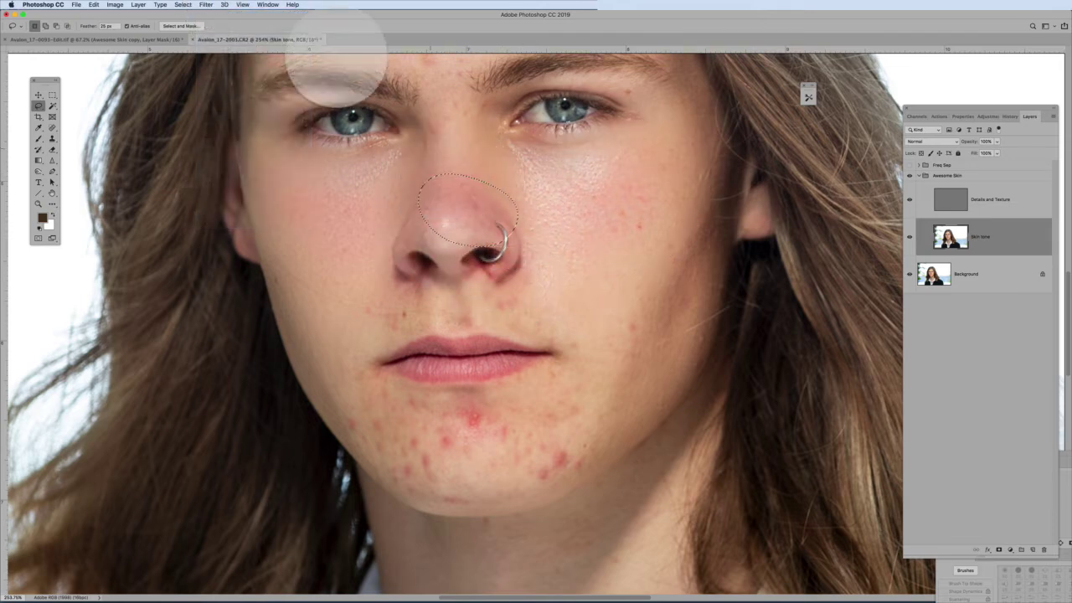
click(206, 4)
click(442, 275)
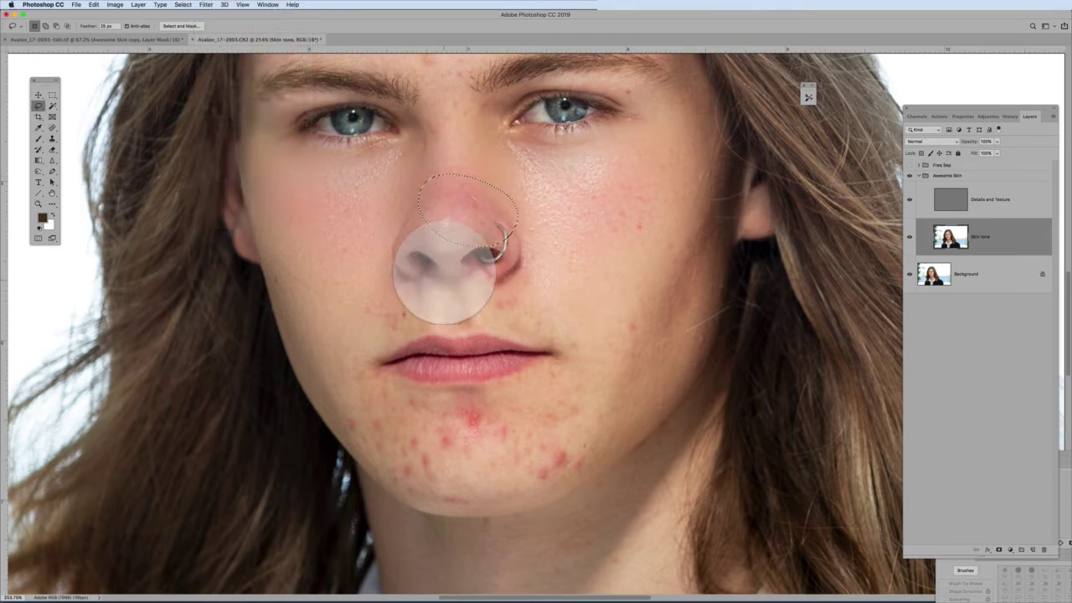
mouse_move(442, 275)
mouse_down()
mouse_move(371, 282)
mouse_move(430, 343)
mouse_move(583, 350)
mouse_move(490, 259)
mouse_move(443, 250)
mouse_move(442, 269)
mouse_up()
click(206, 4)
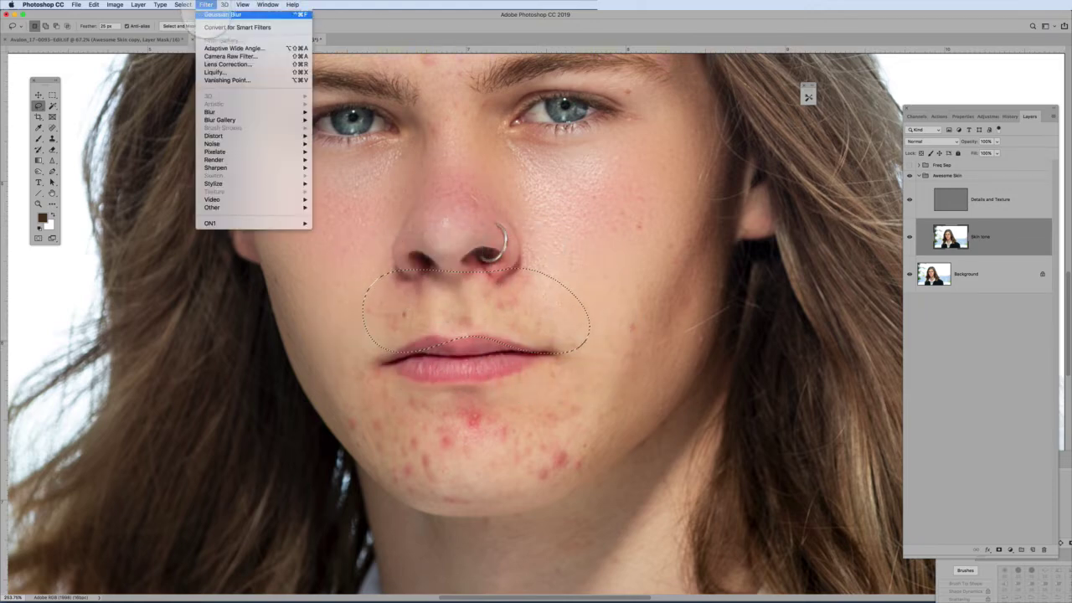
click(222, 14)
Step: Lasso the chin below the lips and the forehead in turn, reapplying the last Gaussian Blur to each area
mouse_move(474, 394)
mouse_down()
mouse_move(362, 372)
mouse_move(338, 427)
mouse_move(442, 499)
mouse_move(497, 503)
mouse_move(575, 483)
mouse_move(627, 450)
mouse_move(675, 382)
mouse_move(521, 375)
mouse_move(474, 394)
mouse_up()
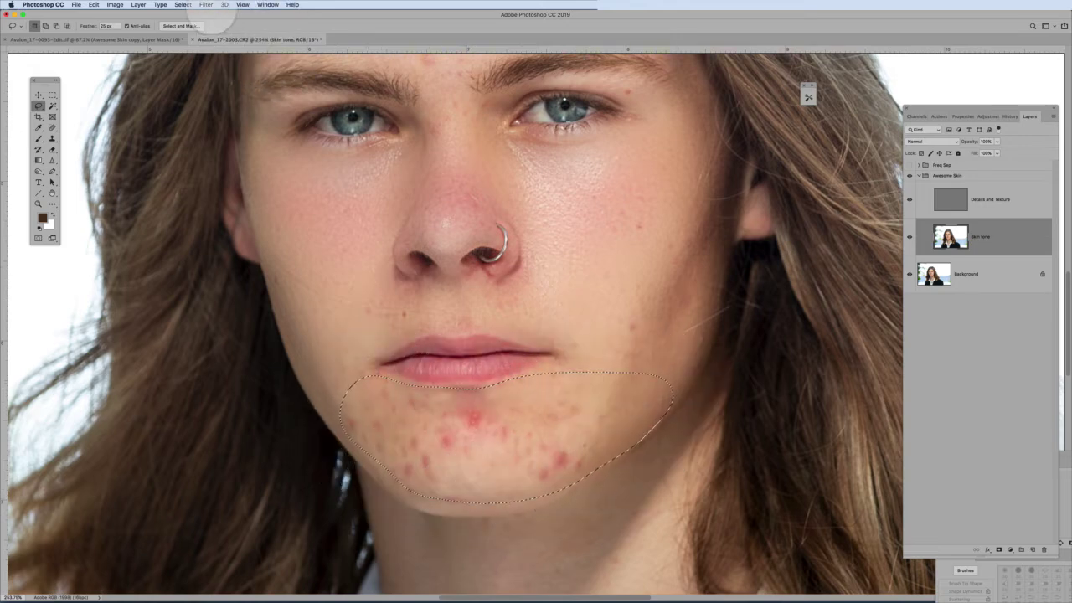
click(205, 5)
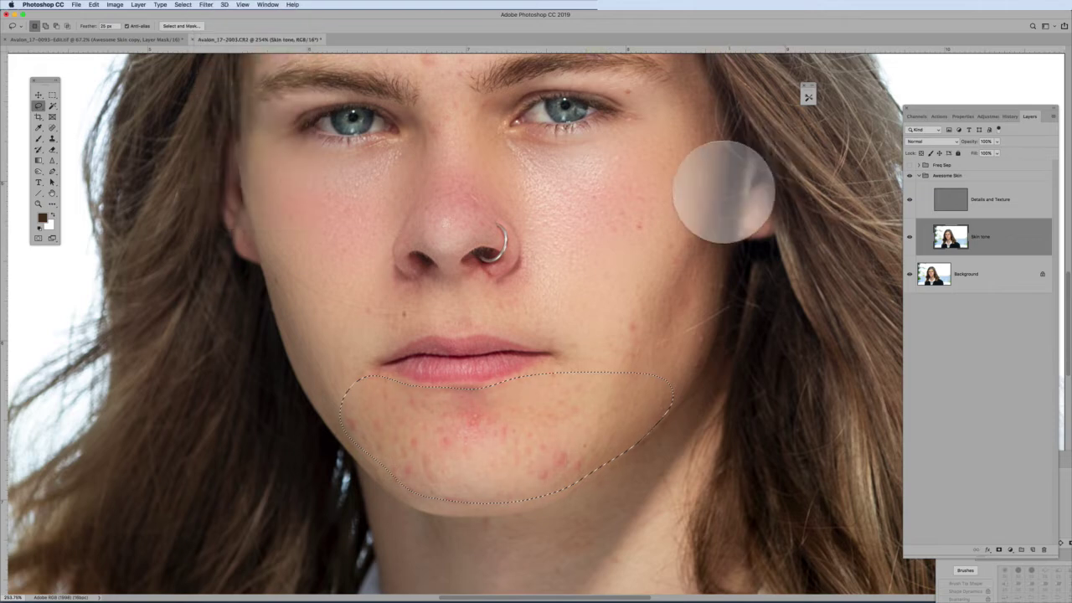
drag(645, 151, 667, 385)
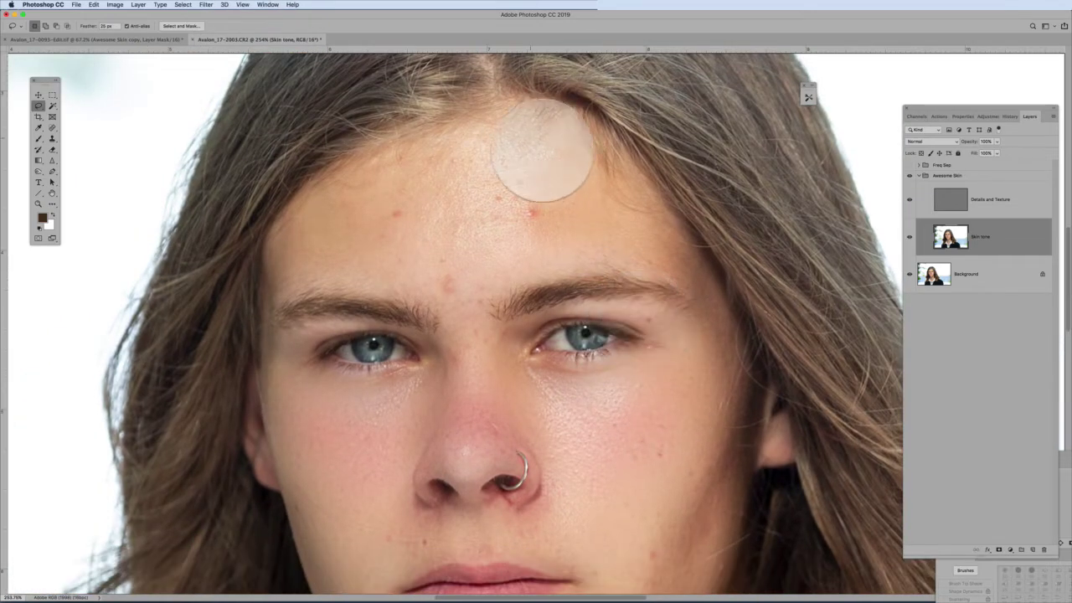
mouse_move(549, 134)
mouse_down()
mouse_move(441, 113)
mouse_move(299, 199)
mouse_move(280, 242)
mouse_move(407, 248)
mouse_move(425, 288)
mouse_move(454, 303)
mouse_move(572, 272)
mouse_move(643, 273)
mouse_move(658, 226)
mouse_move(591, 175)
mouse_move(558, 131)
mouse_up()
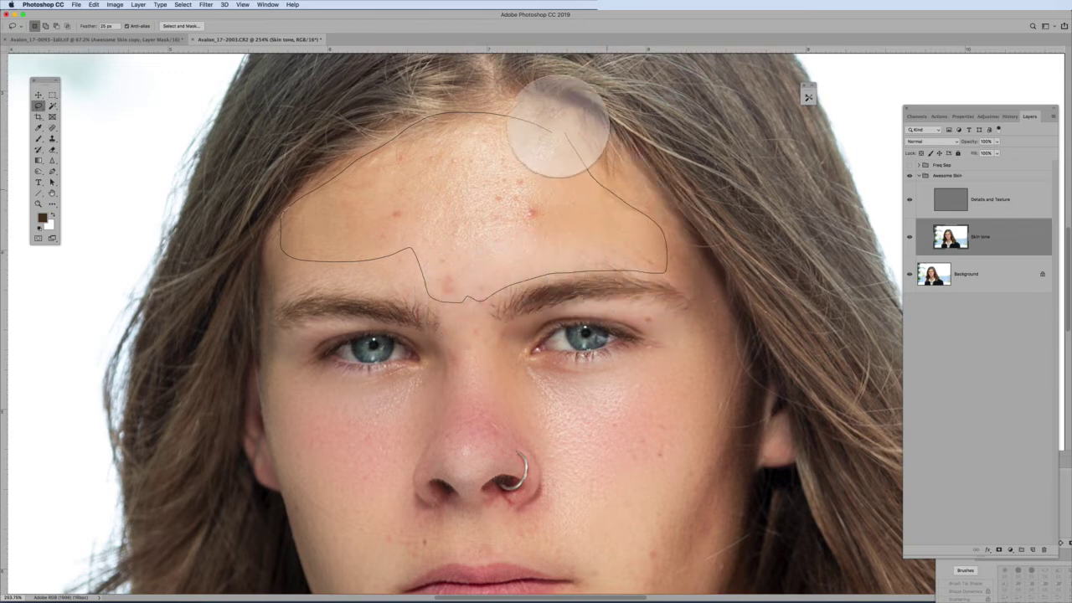
click(206, 5)
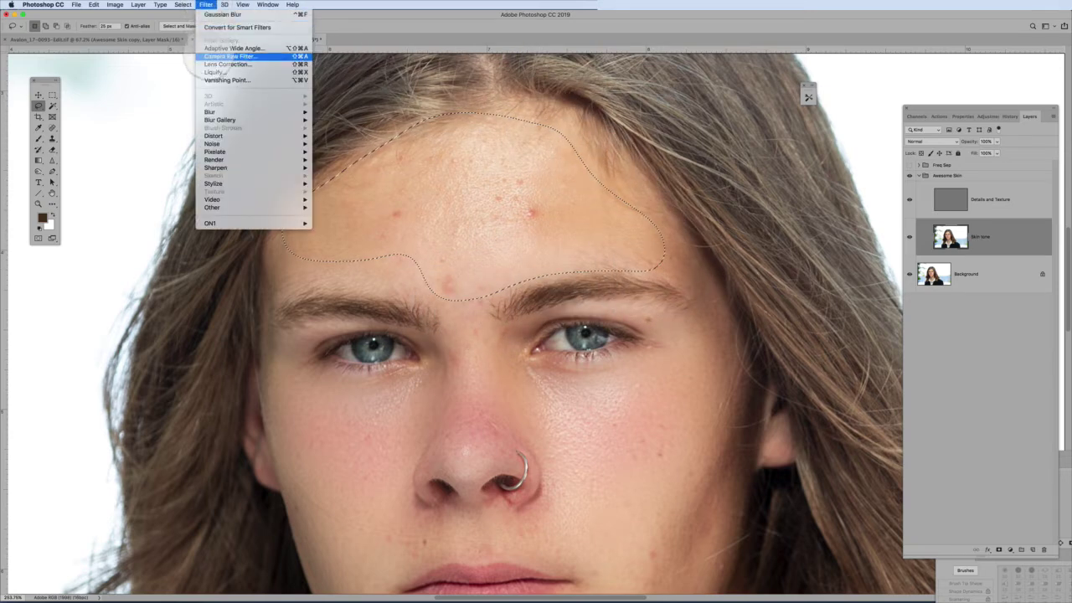
click(222, 14)
Step: Deselect the forehead, lasso the skin between the eyebrows and reapply the last Gaussian Blur there
drag(509, 231, 505, 72)
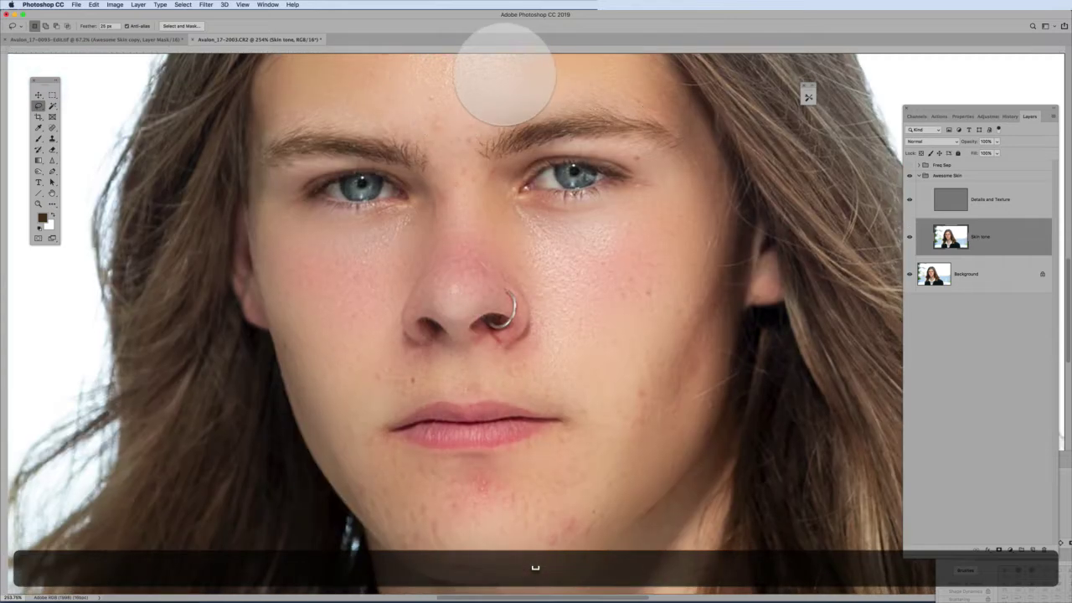
key(super+d)
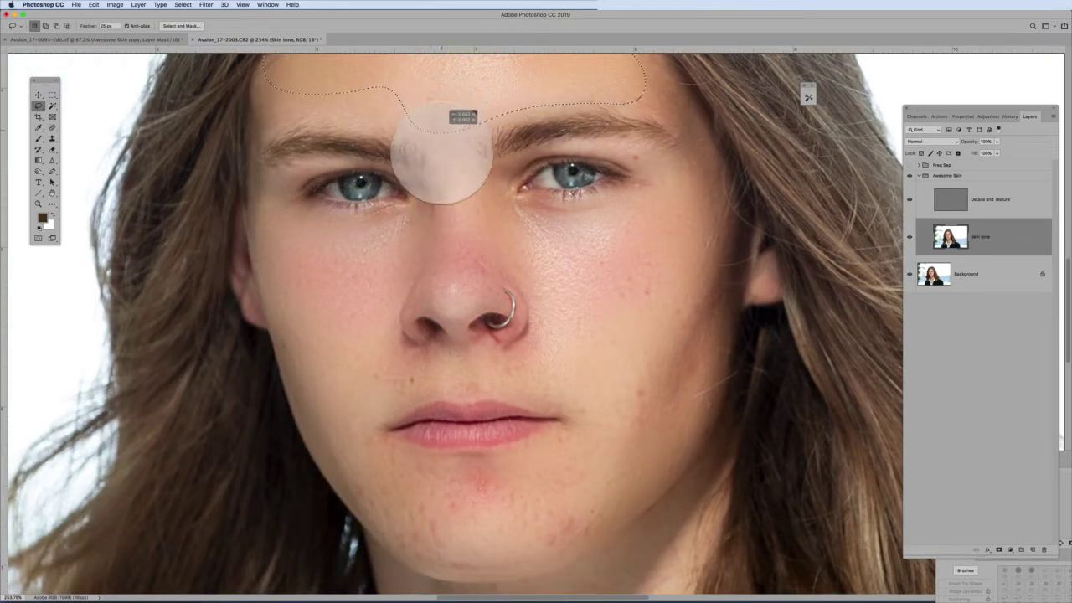
mouse_move(432, 149)
mouse_down()
mouse_move(434, 206)
mouse_move(482, 189)
mouse_move(461, 119)
mouse_move(423, 111)
mouse_move(427, 154)
mouse_up()
click(206, 4)
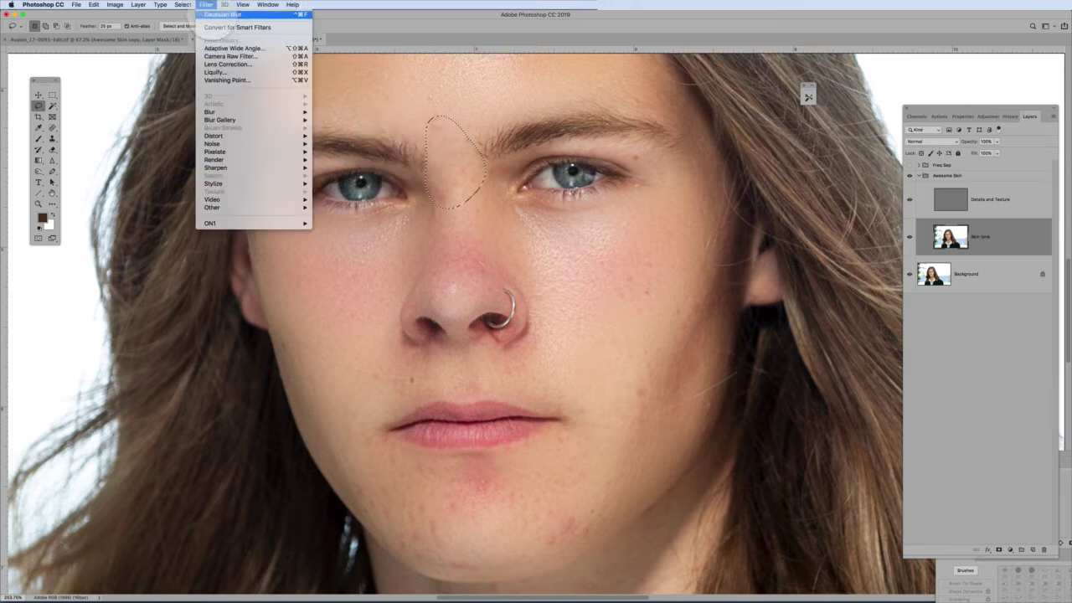
Step: Lasso the upper neck just below the chin, reapply the last Gaussian Blur several times, and clear the selection
scroll(434, 235, down, 3)
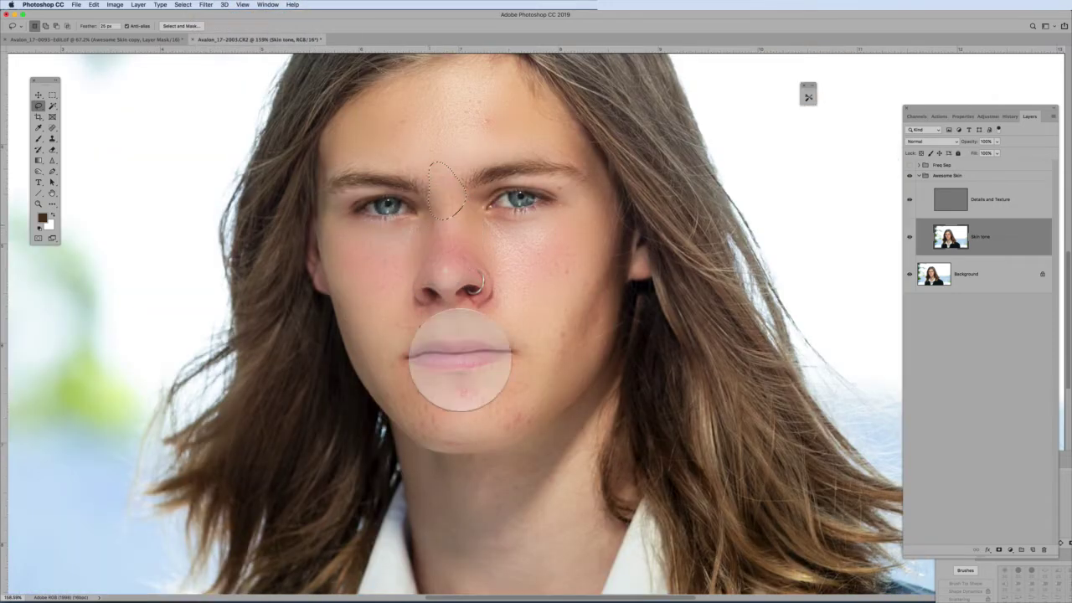
mouse_move(557, 437)
mouse_down()
mouse_move(504, 457)
mouse_move(439, 453)
mouse_move(442, 501)
mouse_move(544, 501)
mouse_move(582, 463)
mouse_move(549, 436)
mouse_up()
click(206, 4)
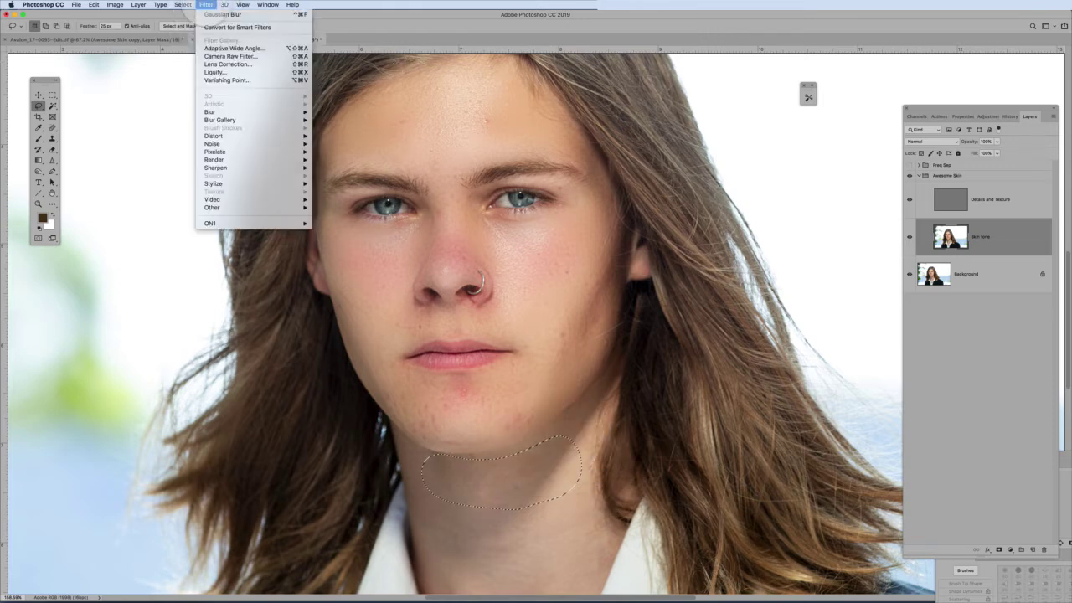
click(204, 6)
click(206, 5)
click(206, 5)
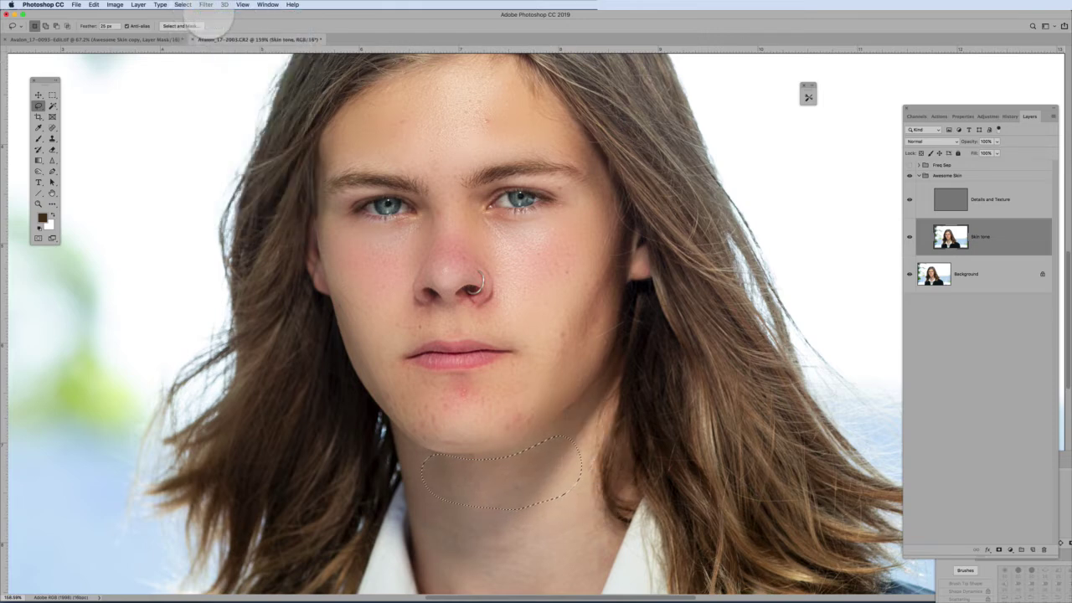
key(super+d)
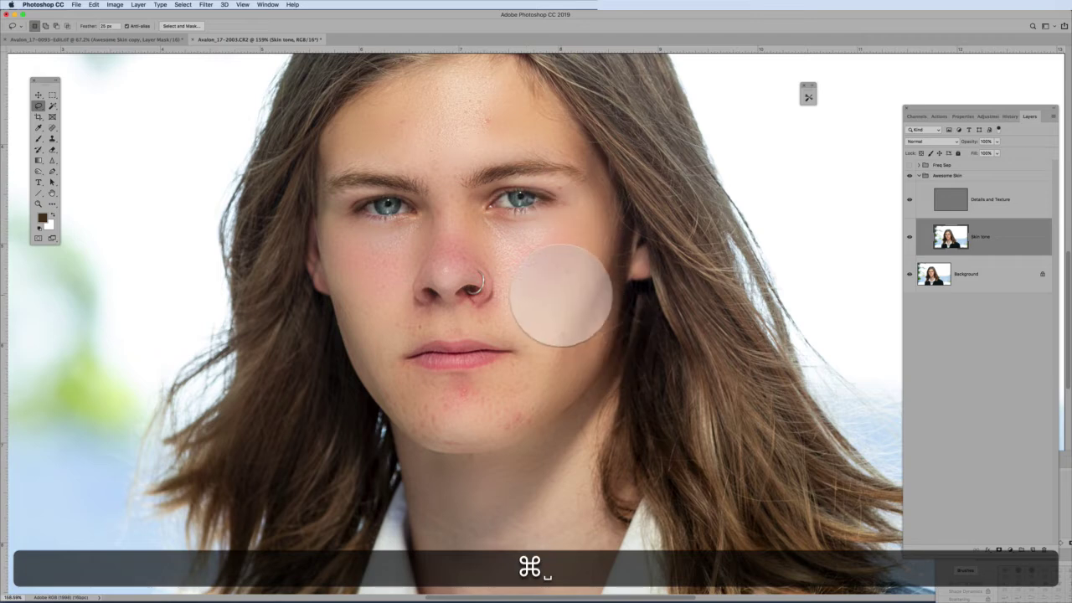
Step: Select the Details and Texture layer and ready the Clone Stamp tool in Lighten mode at 19% flow, sampling the Current Layer
drag(562, 292, 533, 326)
click(990, 200)
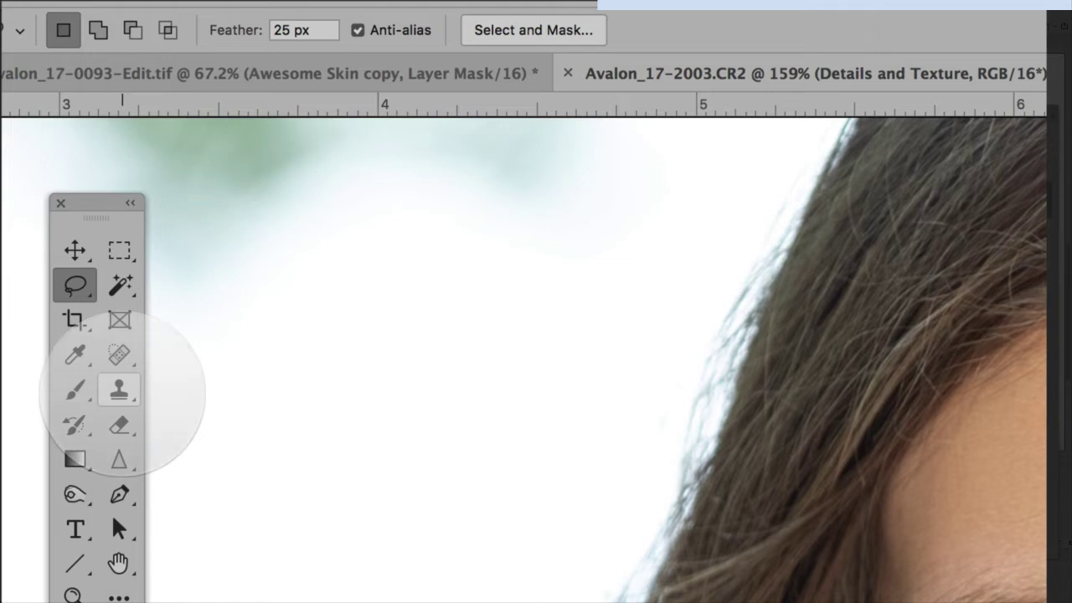
click(52, 138)
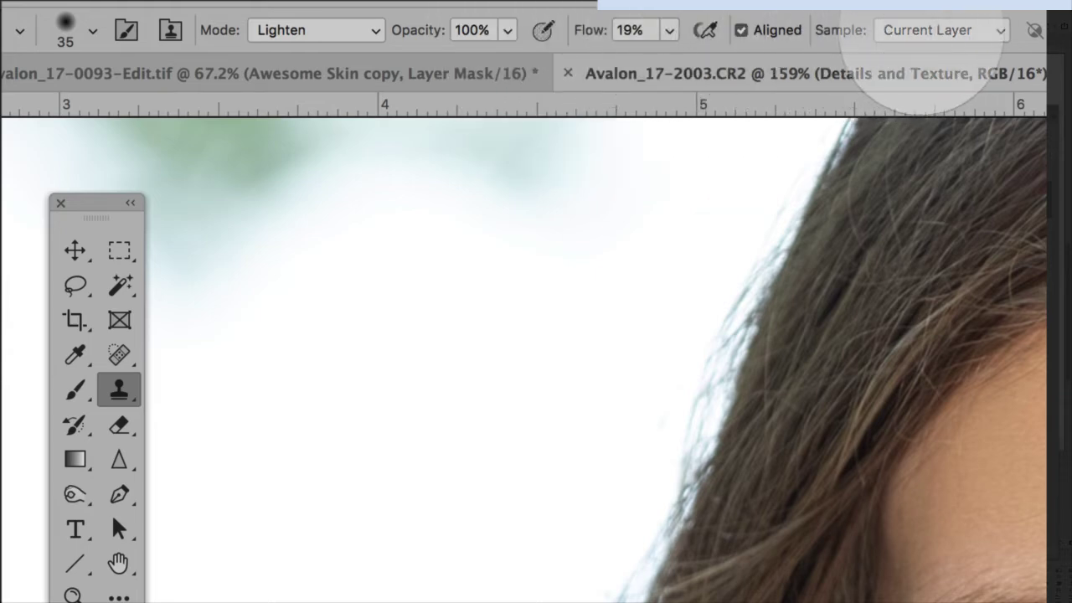
click(925, 30)
click(925, 30)
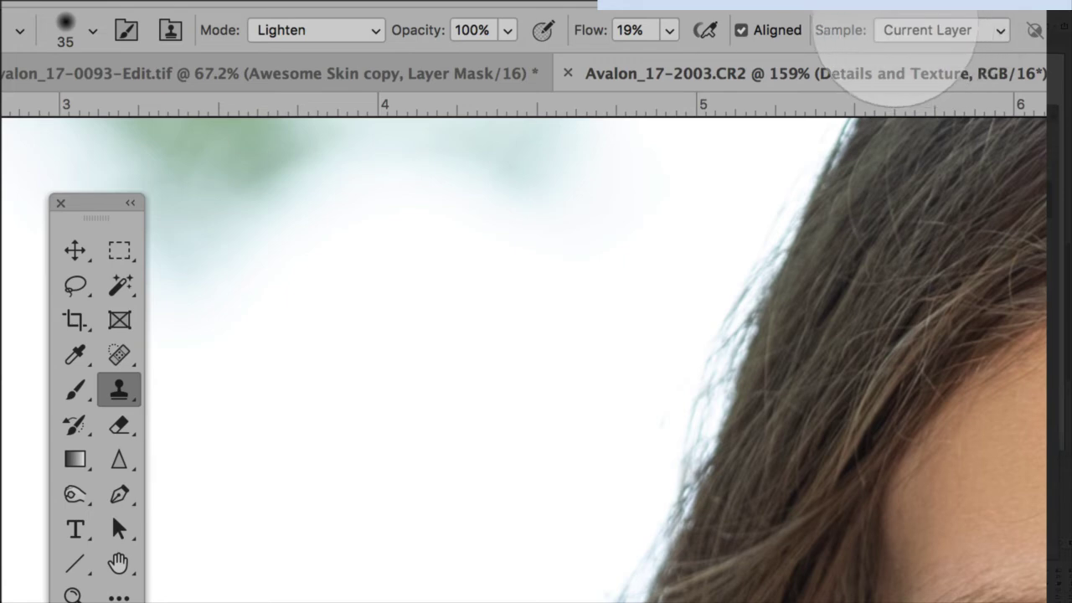
Step: Clone clean skin texture over the blemishes across the chin below the lips, resampling near each spot
scroll(400, 494, up, 8)
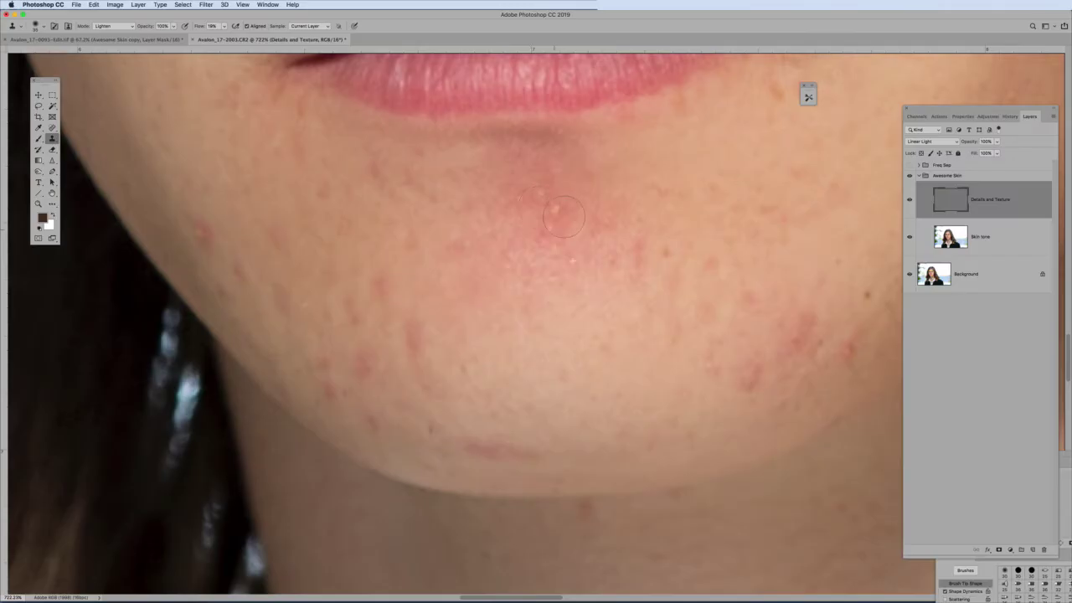
key(alt)
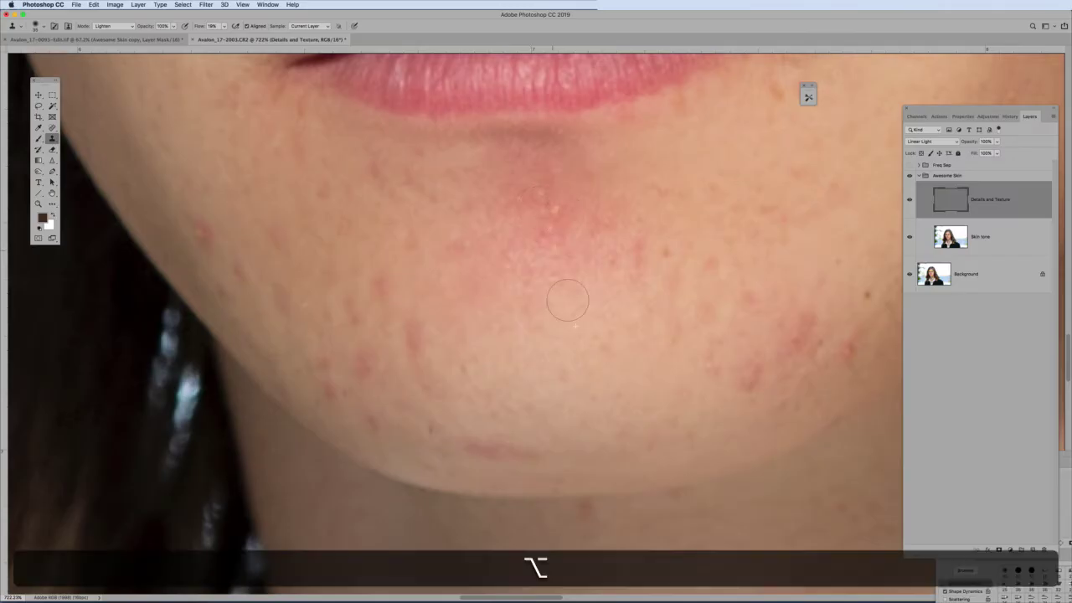
key(alt)
alt+click(626, 456)
drag(801, 349, 844, 350)
key(alt)
alt+click(462, 371)
alt+click(312, 230)
drag(339, 340, 344, 366)
alt+click(394, 406)
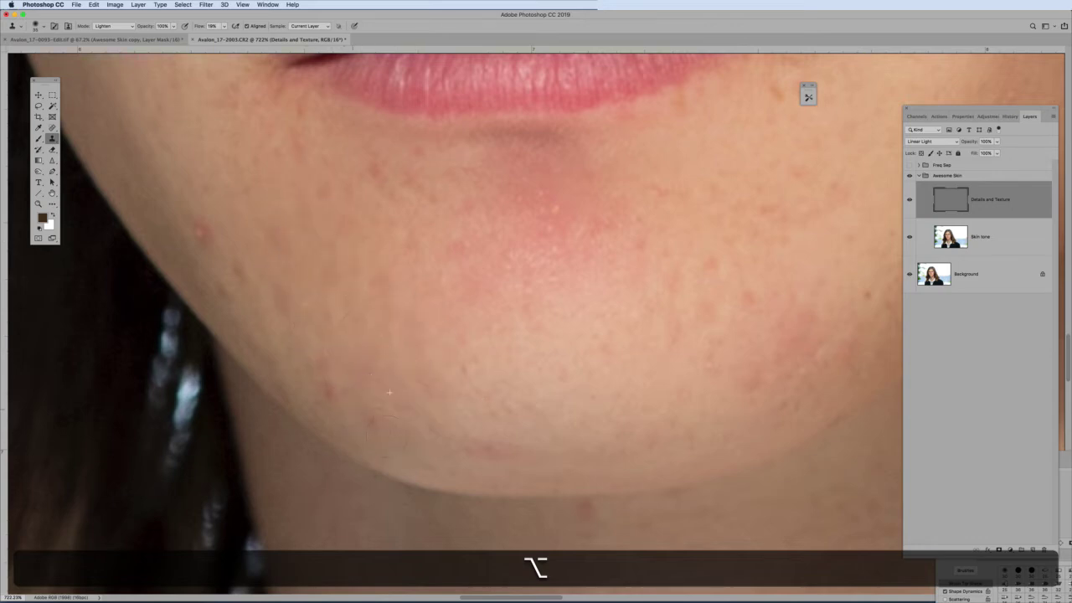
Step: Clone away the remaining spots along the left jawline and below the left corner of the mouth
alt+click(228, 152)
alt+click(204, 152)
alt+click(268, 222)
alt+click(371, 180)
Step: Clone clean texture over the blemishes between the nose and the upper lip and beside the left nostril
drag(493, 176, 708, 377)
alt+click(579, 209)
alt+click(456, 126)
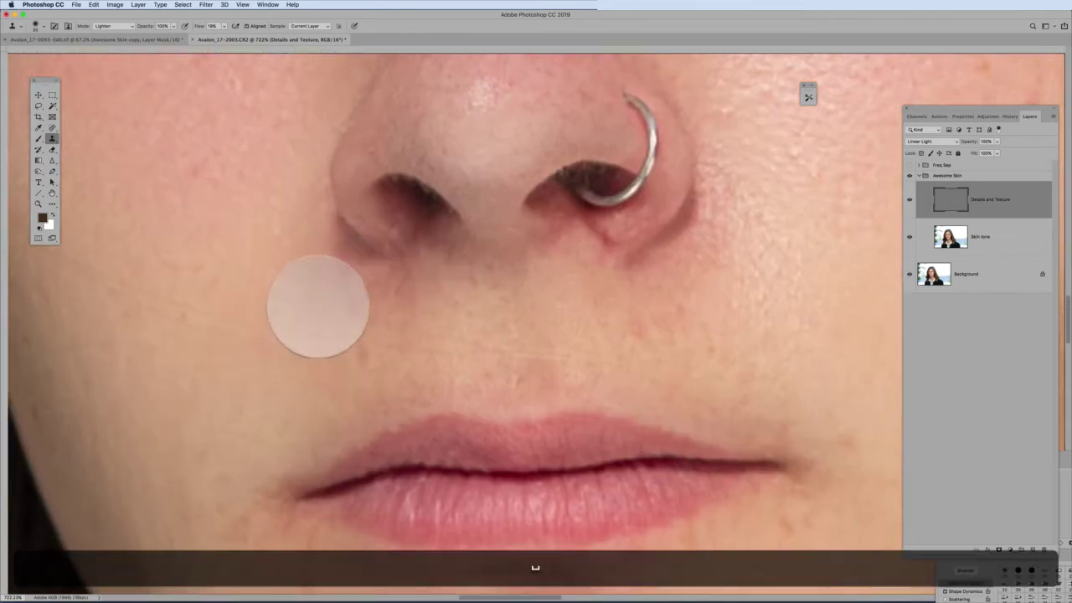
alt+click(366, 259)
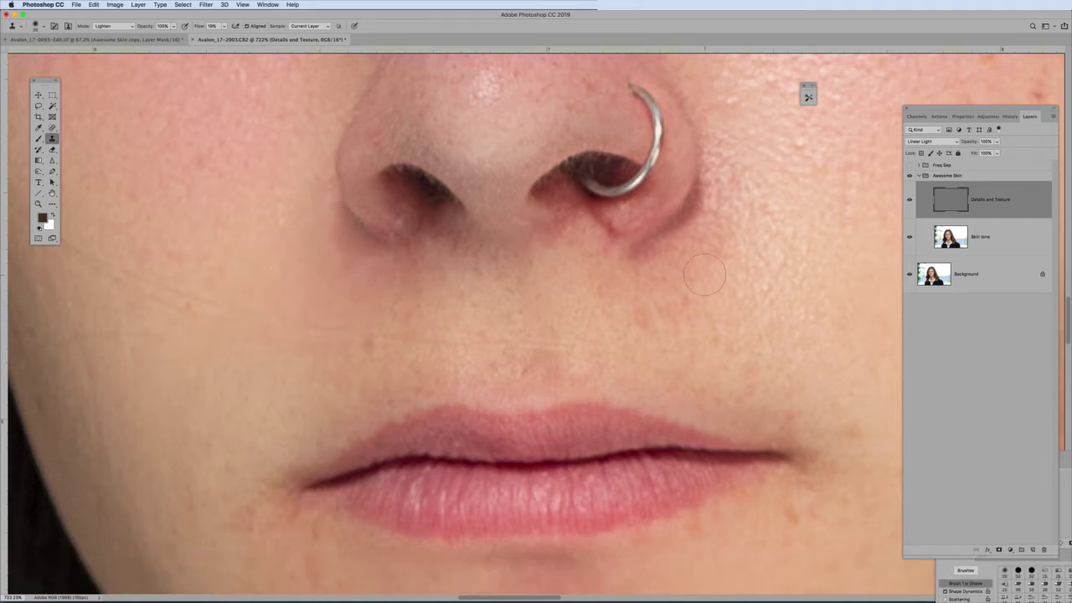
Step: Clone out the spots on the right cheek and around the right corner of the mouth, sampling nearby skin
scroll(704, 274, down, 5)
scroll(695, 270, up, 3)
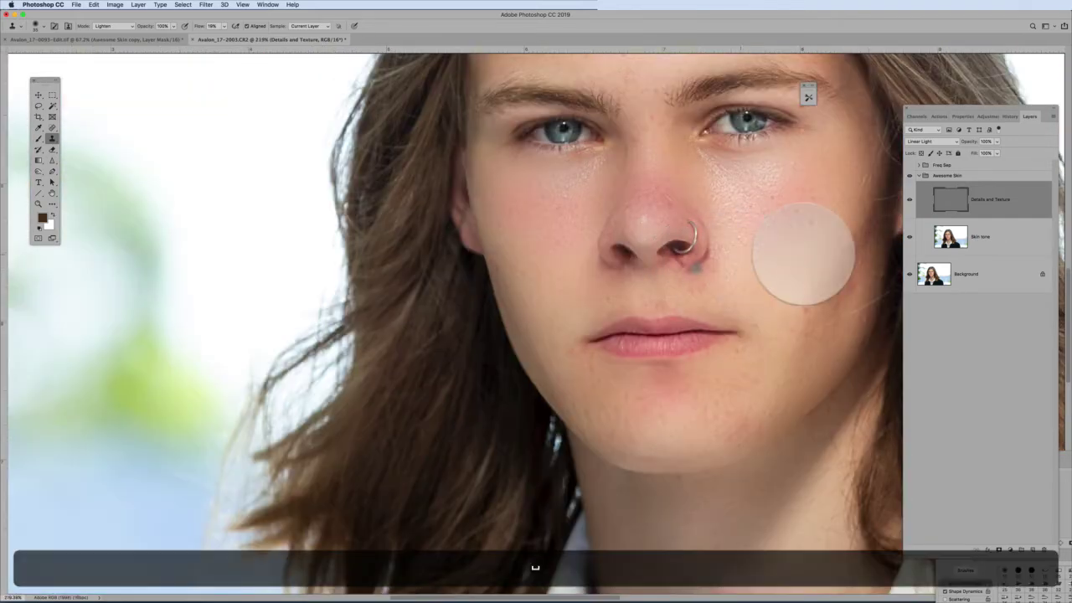
drag(804, 251, 530, 251)
scroll(471, 409, up, 5)
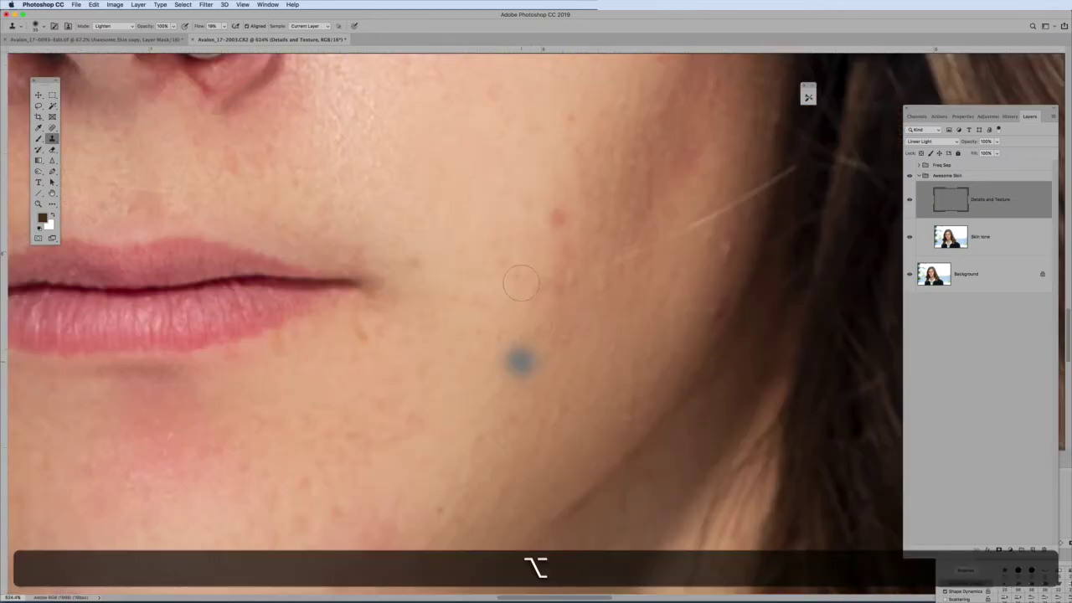
alt+click(701, 120)
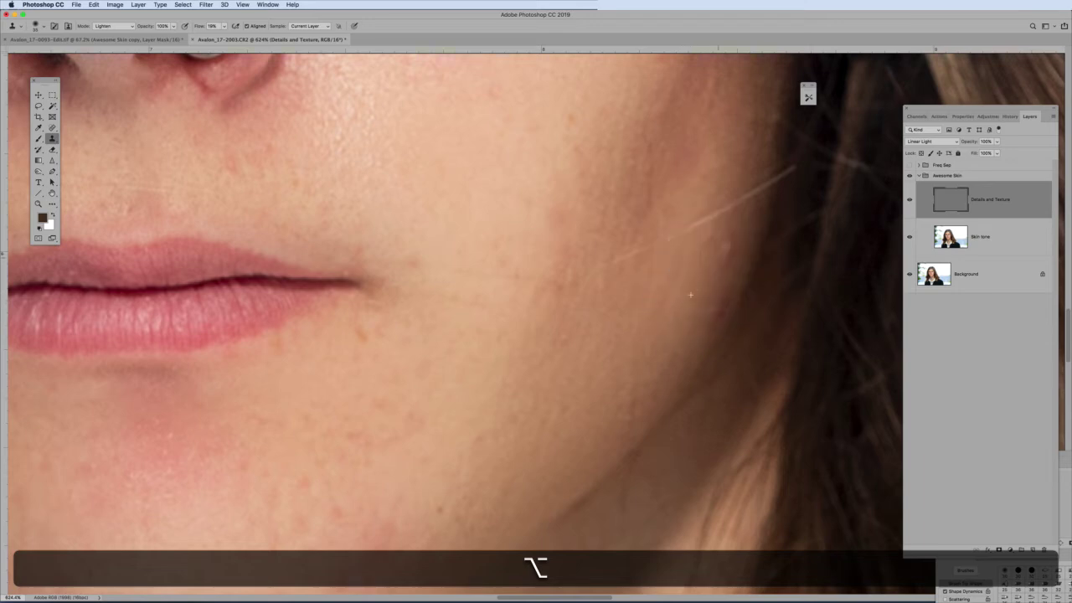
alt+click(622, 348)
alt+click(448, 428)
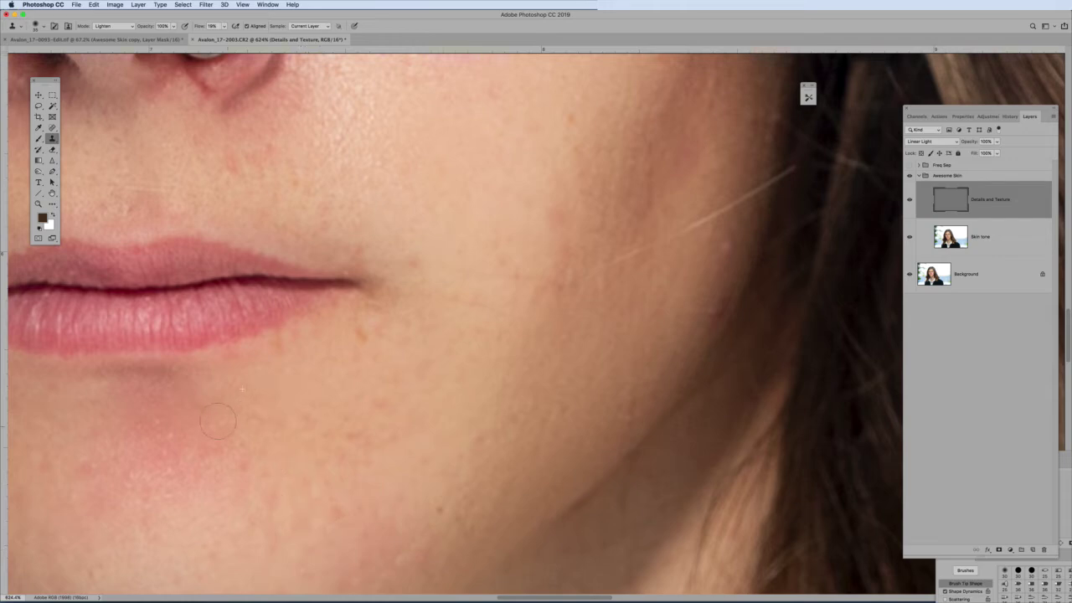
alt+click(293, 381)
alt+click(460, 180)
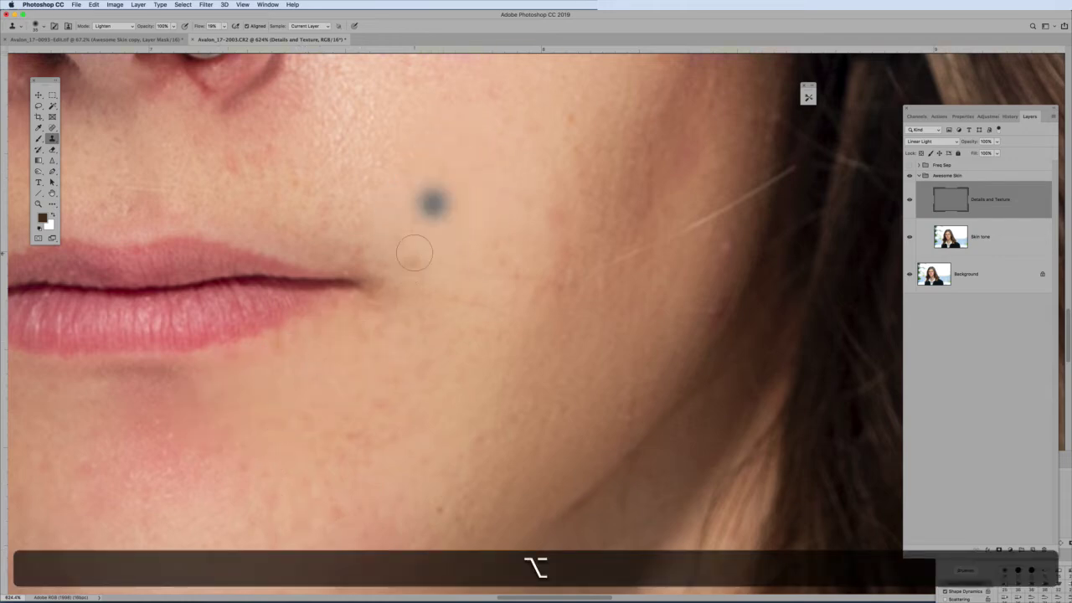
Step: Clone away the red spots on the forehead and above the eyebrows using nearby clean texture
scroll(440, 257, down, 3)
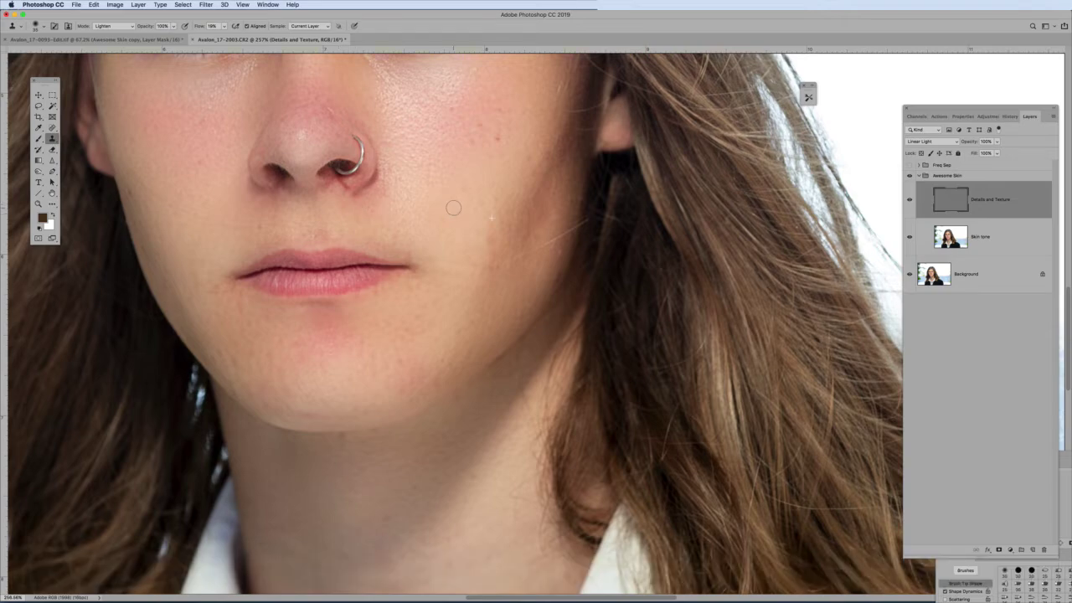
scroll(453, 207, down, 5)
scroll(452, 206, up, 3)
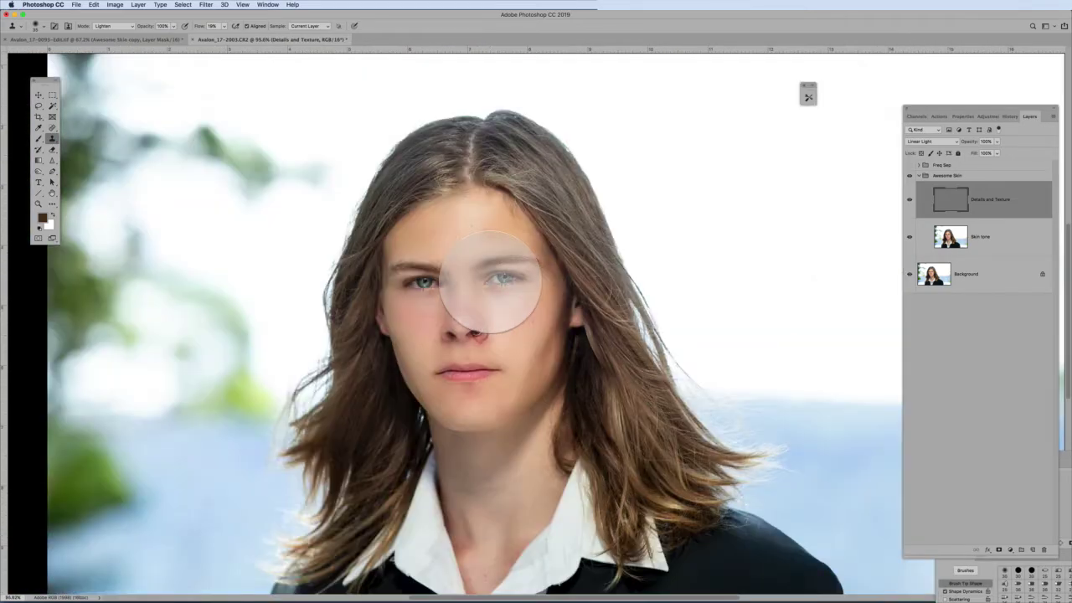
scroll(489, 284, up, 1)
scroll(438, 179, up, 5)
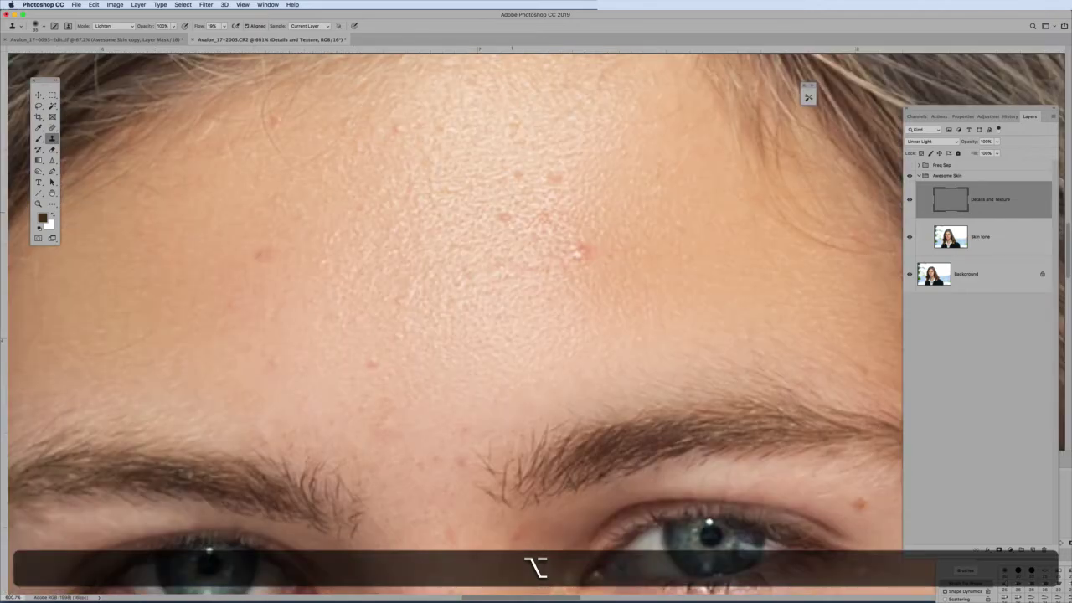
drag(625, 229, 589, 250)
drag(631, 215, 545, 182)
drag(407, 402, 373, 365)
drag(291, 286, 250, 254)
alt+click(383, 412)
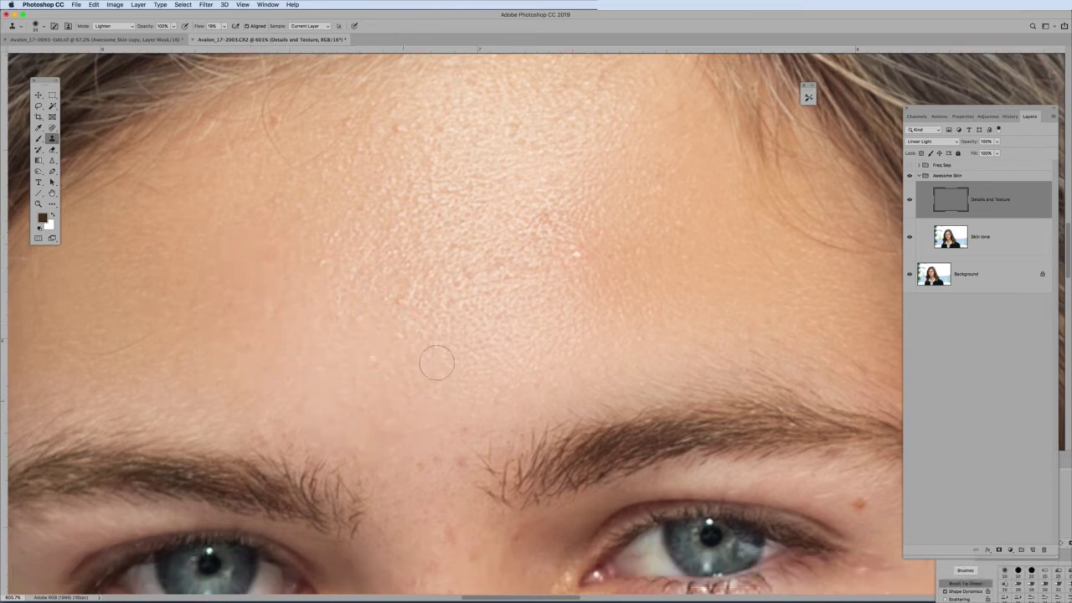
Step: Review the retouched face at full and closer view, checking the Skin tone and Details and Texture layers
scroll(434, 360, down, 5)
scroll(434, 360, down, 5)
scroll(498, 358, up, 6)
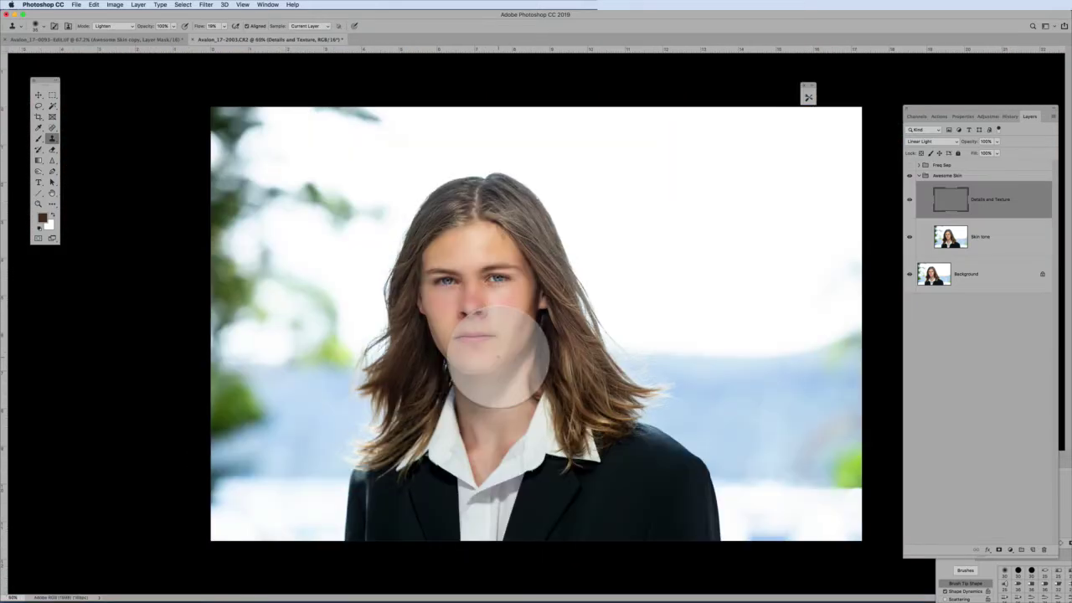
scroll(498, 358, up, 2)
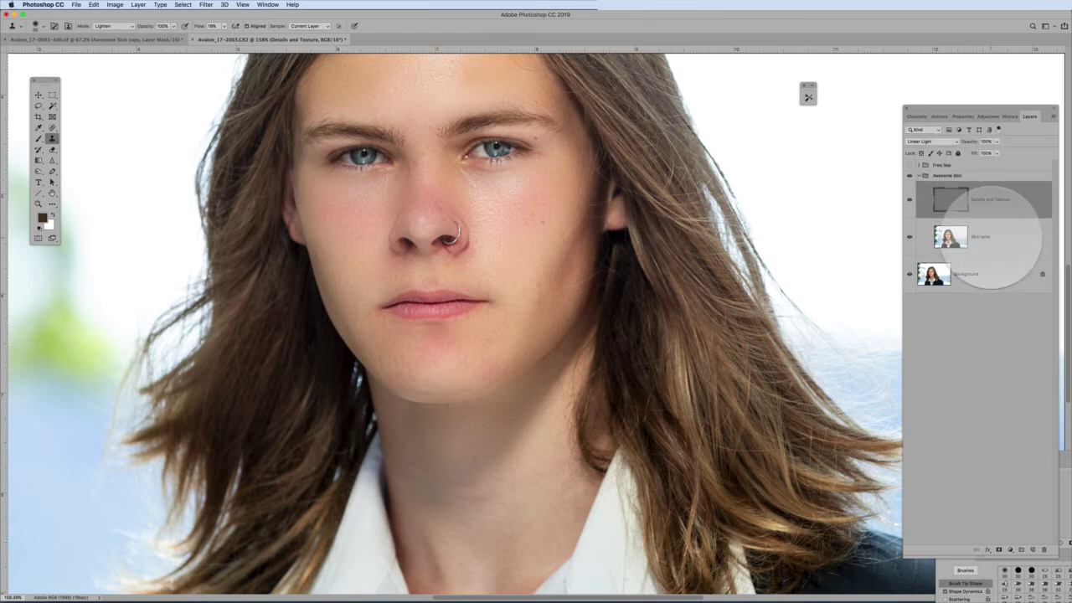
click(994, 239)
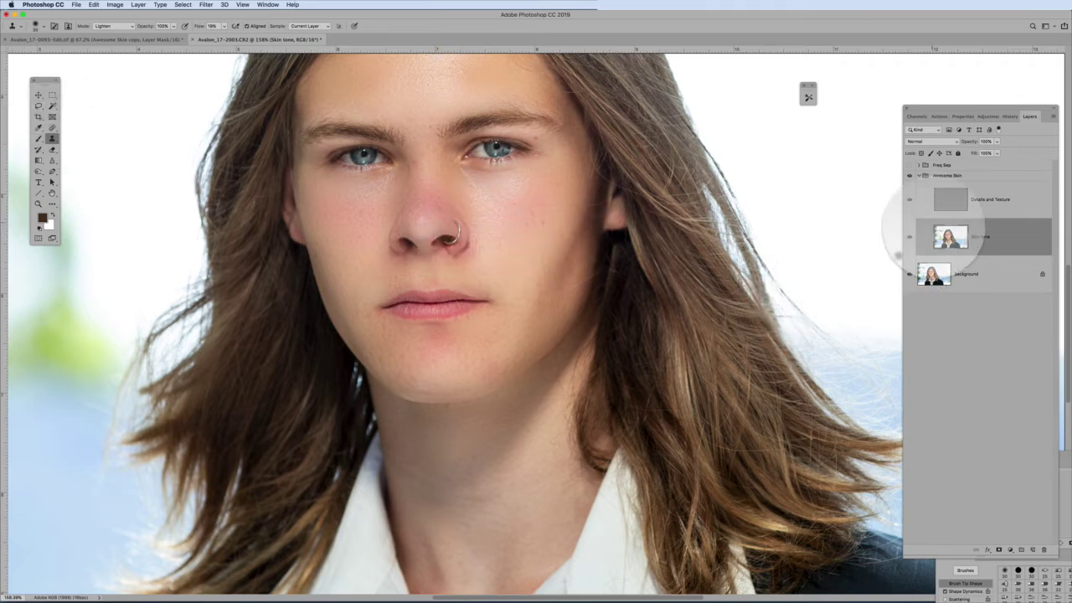
click(1008, 201)
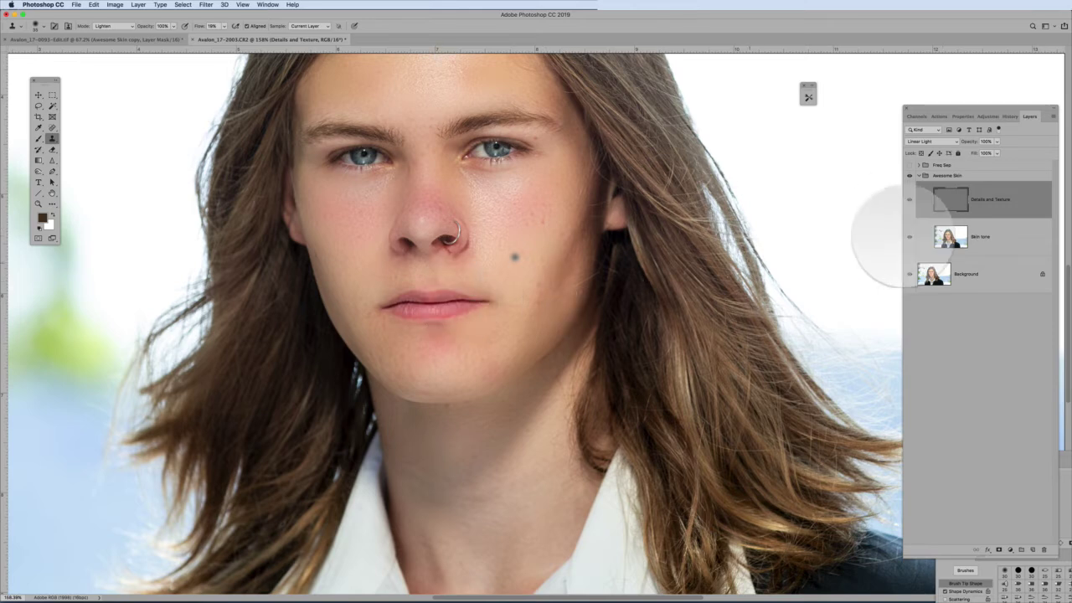
click(984, 239)
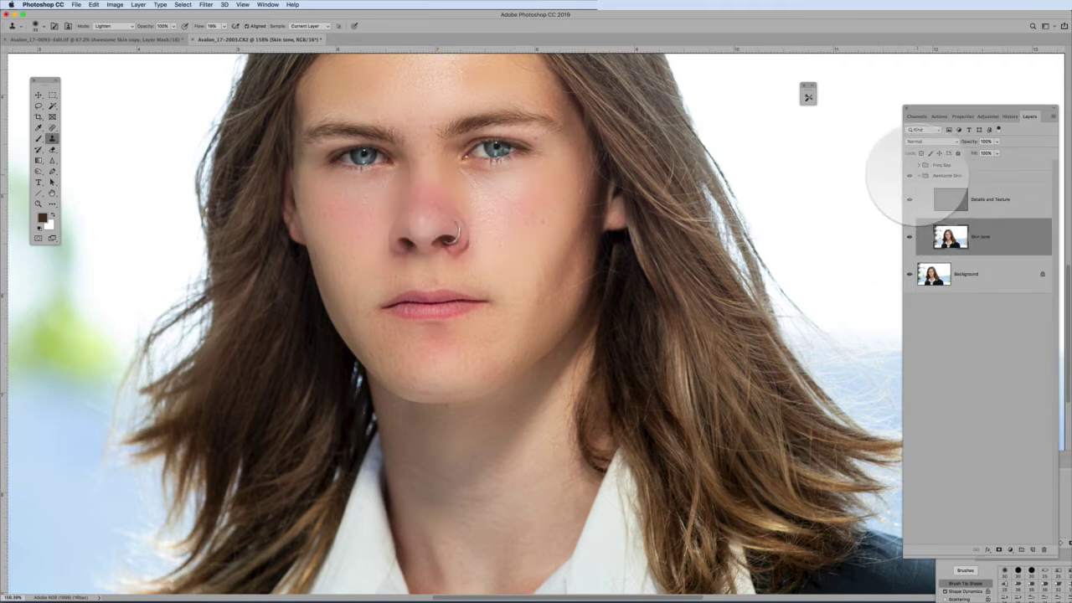
Step: Collapse the Awesome Skin group, add a layer mask to it and invert the mask to black
click(918, 175)
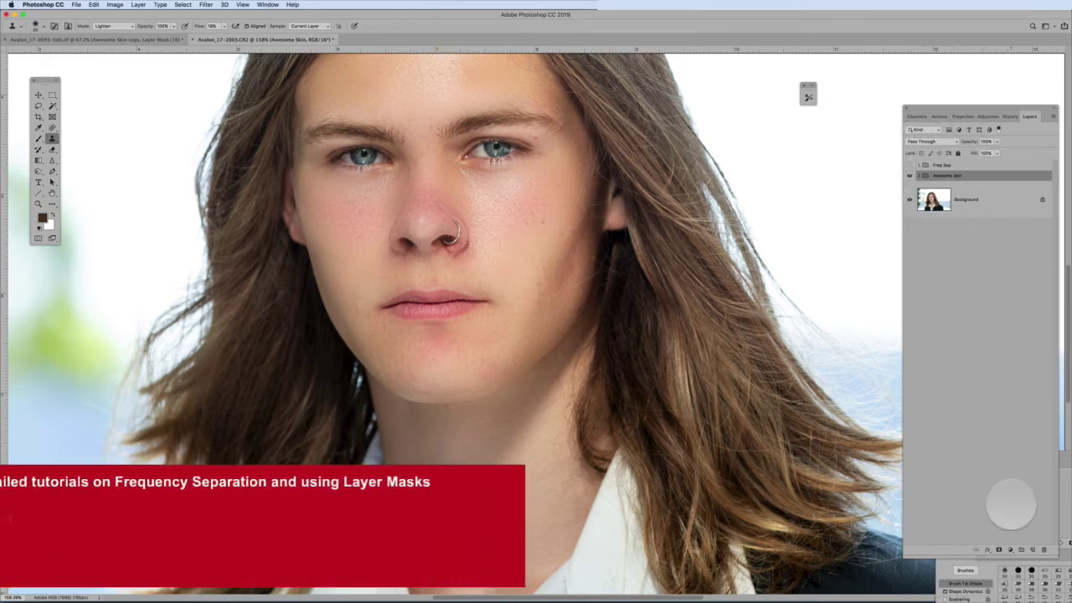
click(998, 549)
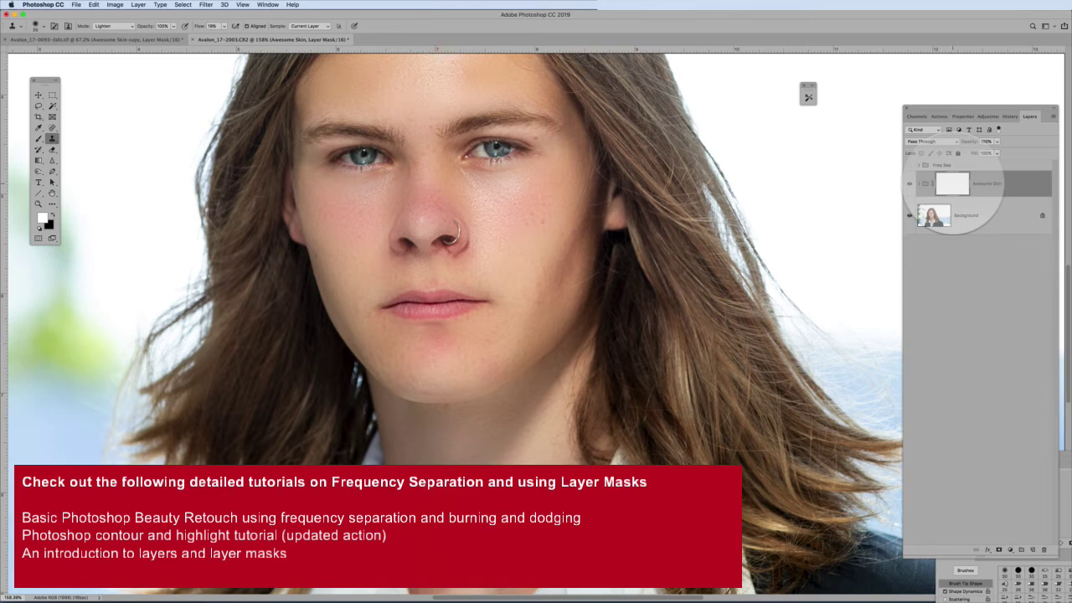
key(ctrl+i)
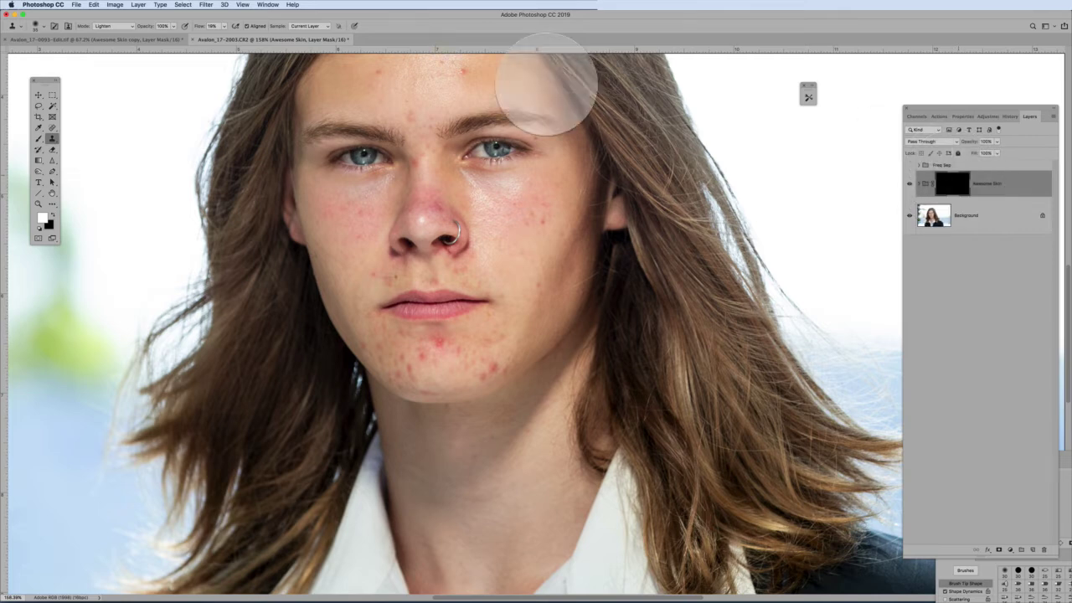
Step: Ready a soft Brush with white foreground and 13% flow for painting on the group's mask
click(38, 139)
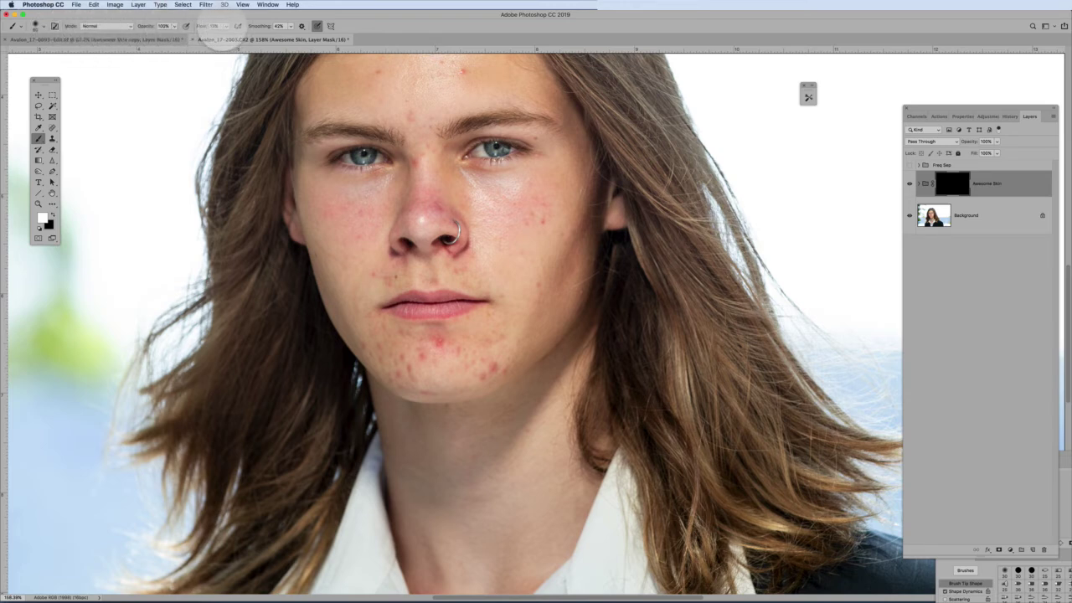
drag(224, 25, 209, 28)
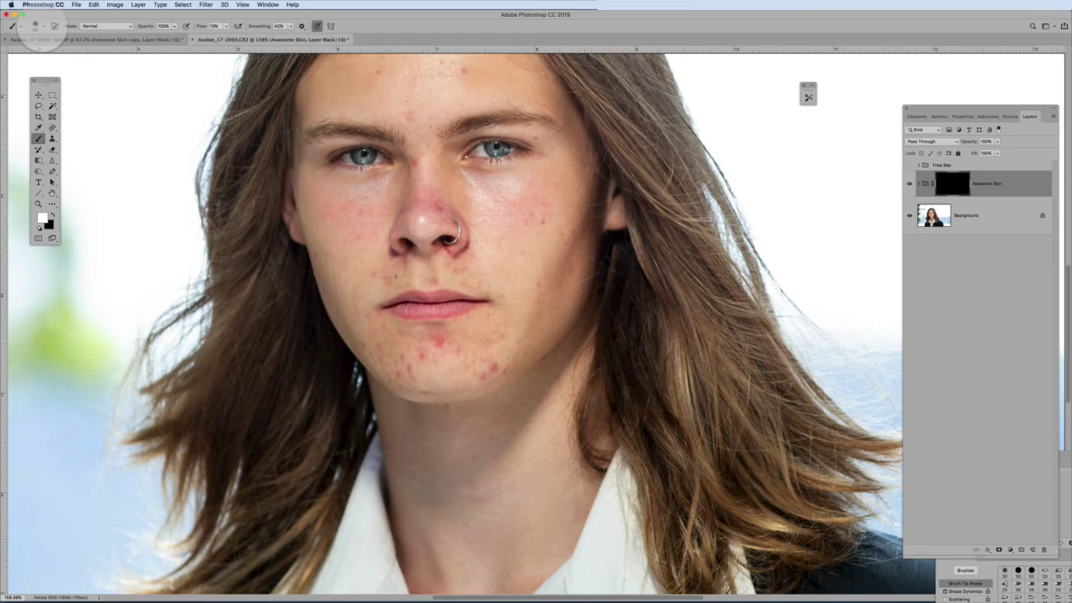
click(35, 26)
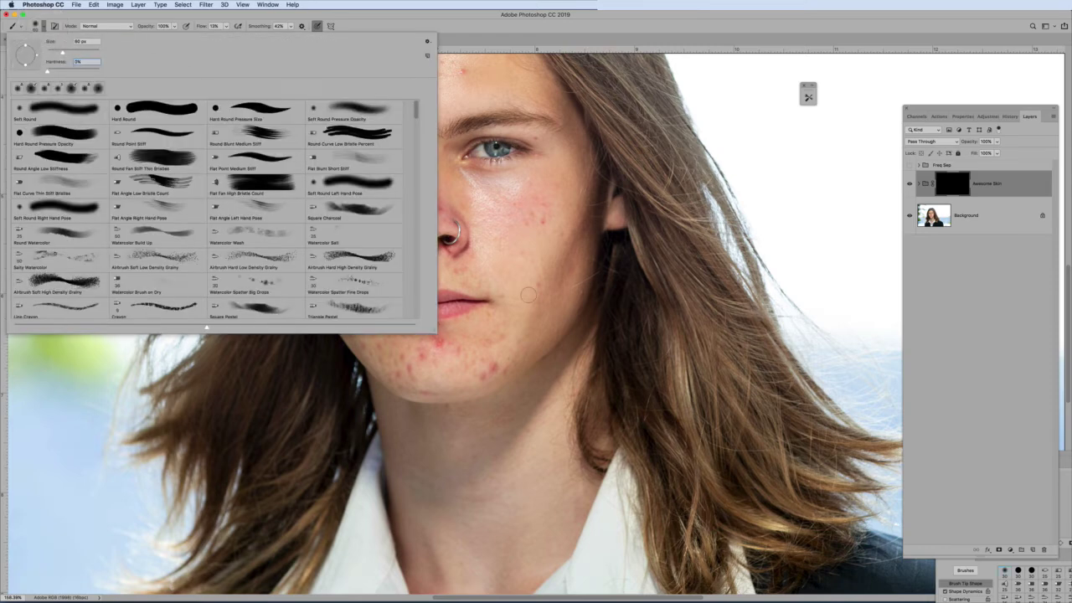
click(506, 248)
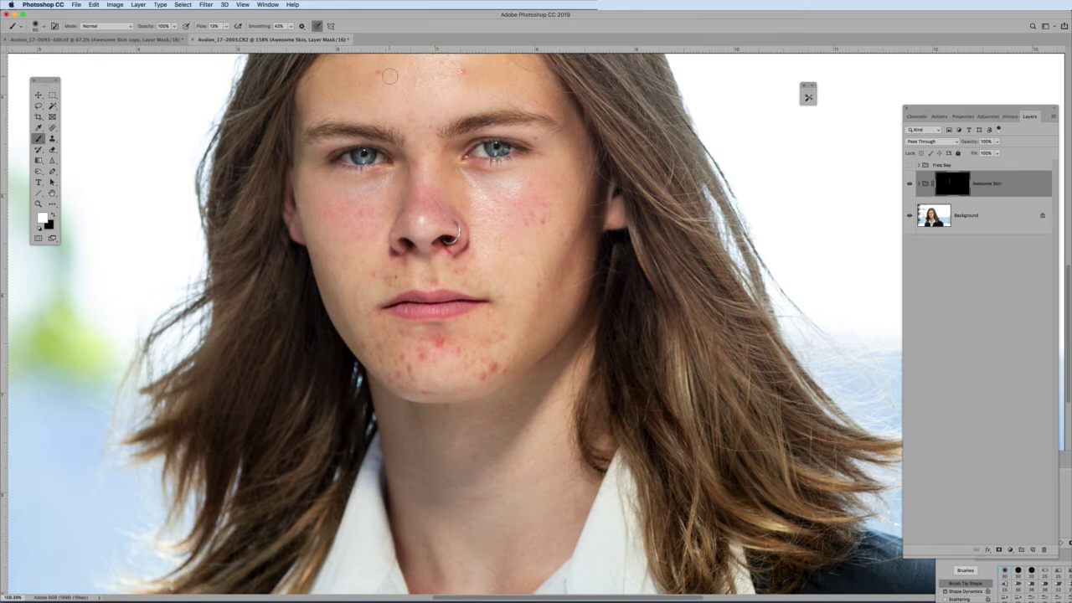
Step: Enlarge the brush and paint white on the Awesome Skin mask over the forehead and right cheek
key(bracketright)
key(bracketright)
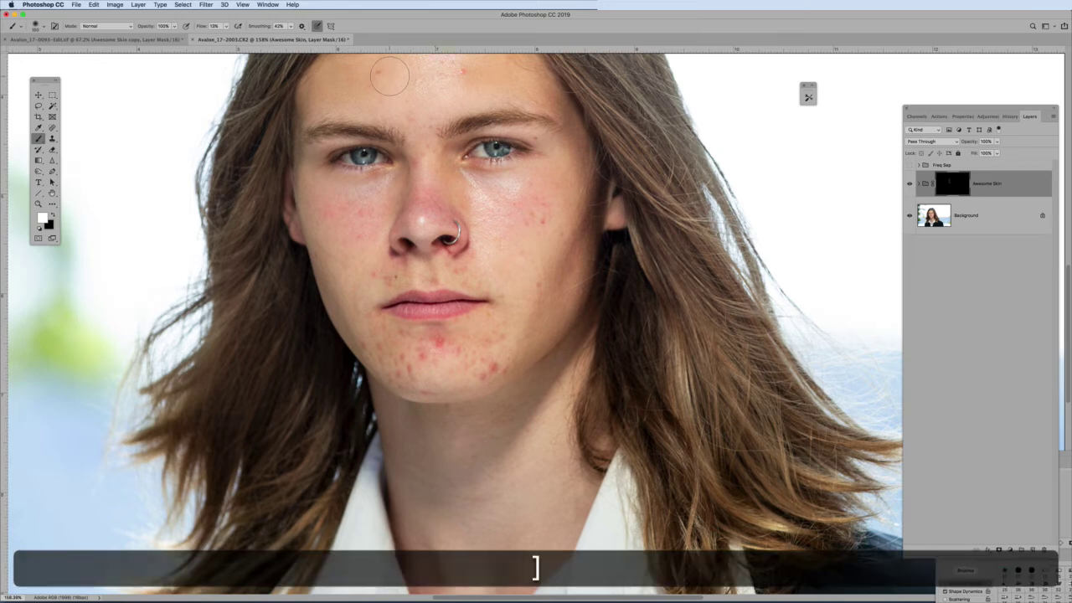
drag(395, 76, 387, 152)
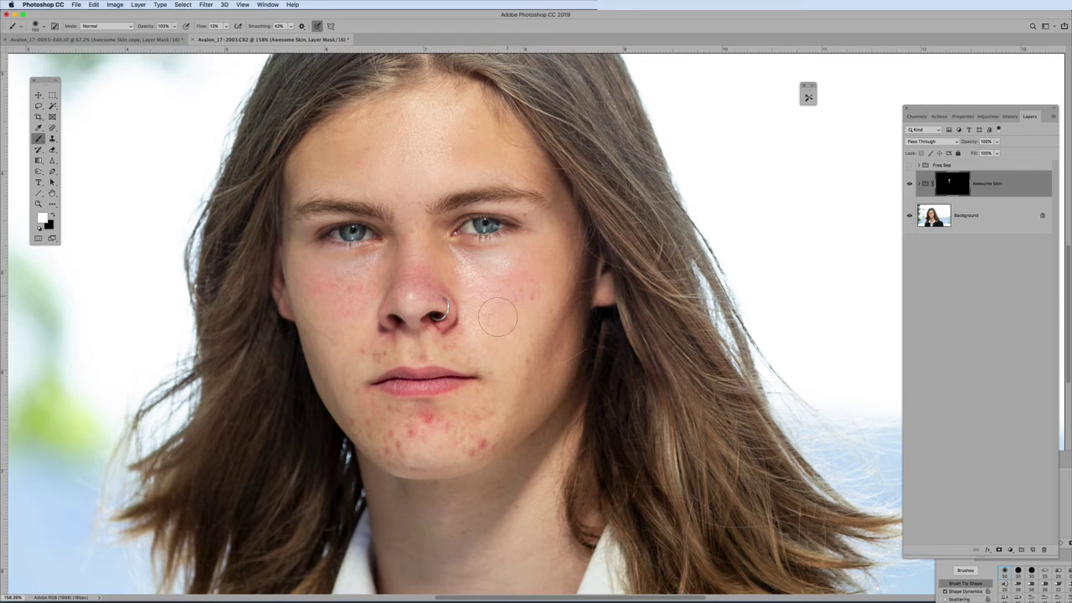
mouse_move(498, 316)
mouse_down()
mouse_move(486, 346)
mouse_move(480, 301)
mouse_move(517, 285)
mouse_up()
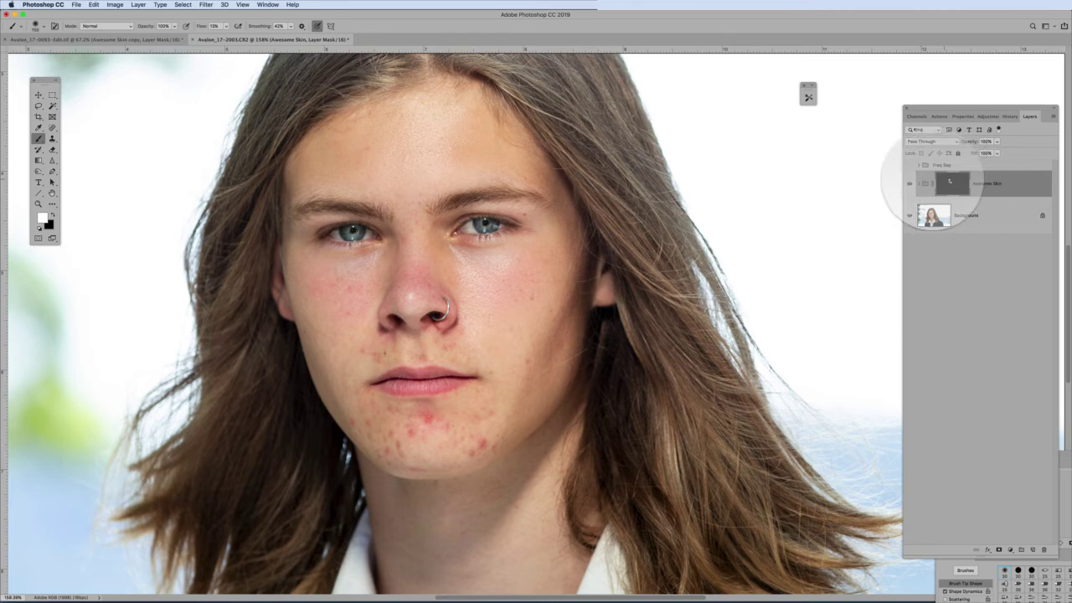
click(918, 184)
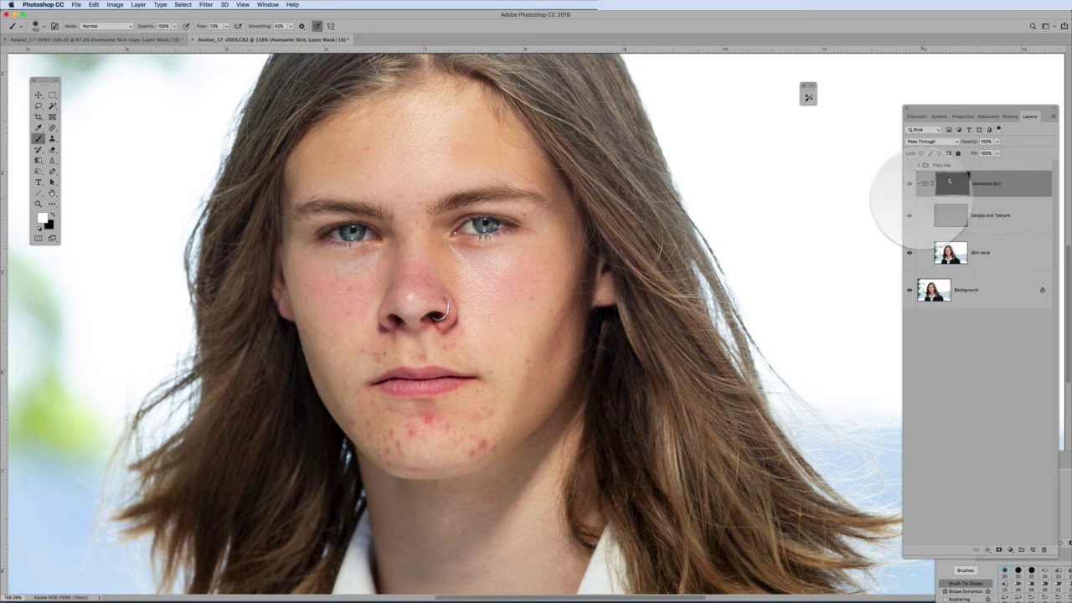
click(918, 183)
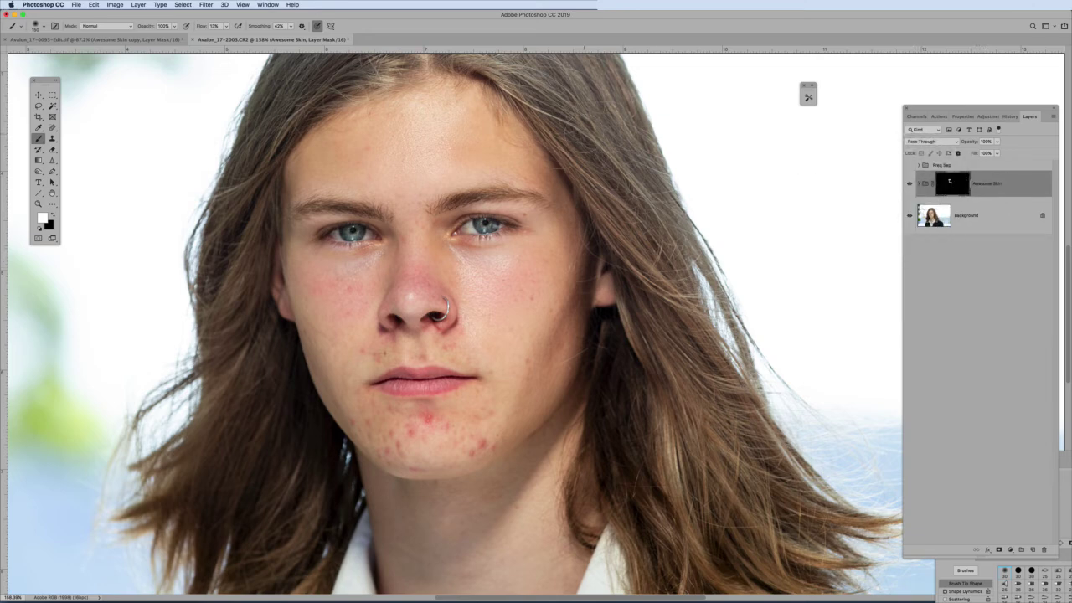
Step: Paint white on the Awesome Skin mask over the nose, left cheek, mouth surroundings and chin to reveal the retouch
mouse_move(402, 284)
mouse_down()
mouse_move(322, 294)
mouse_move(353, 301)
mouse_up()
mouse_move(356, 358)
mouse_down()
mouse_move(477, 335)
mouse_move(443, 351)
mouse_move(453, 347)
mouse_move(438, 330)
mouse_move(462, 315)
mouse_move(475, 341)
mouse_move(476, 467)
mouse_move(480, 457)
mouse_move(464, 452)
mouse_move(485, 447)
mouse_move(469, 454)
mouse_move(449, 428)
mouse_move(416, 433)
mouse_move(369, 413)
mouse_move(418, 412)
mouse_move(394, 423)
mouse_move(406, 441)
mouse_move(475, 440)
mouse_move(453, 449)
mouse_move(457, 464)
mouse_move(399, 433)
mouse_move(385, 444)
mouse_move(417, 460)
mouse_move(443, 439)
mouse_move(427, 446)
mouse_move(446, 459)
mouse_move(443, 437)
mouse_move(460, 412)
mouse_move(421, 404)
mouse_move(458, 412)
mouse_move(377, 401)
mouse_up()
mouse_move(427, 431)
mouse_down()
mouse_move(482, 432)
mouse_move(478, 446)
mouse_move(491, 381)
mouse_move(473, 420)
mouse_move(499, 450)
mouse_move(448, 416)
mouse_move(435, 447)
mouse_move(492, 432)
mouse_move(525, 400)
mouse_move(549, 343)
mouse_move(535, 383)
mouse_move(537, 353)
mouse_move(517, 370)
mouse_move(540, 293)
mouse_move(550, 322)
mouse_move(434, 343)
mouse_move(454, 345)
mouse_move(411, 268)
mouse_move(413, 286)
mouse_move(424, 172)
mouse_move(413, 241)
mouse_move(352, 152)
mouse_move(458, 122)
mouse_move(430, 112)
mouse_up()
mouse_move(452, 397)
mouse_down()
mouse_move(489, 410)
mouse_move(488, 426)
mouse_move(437, 428)
mouse_move(489, 408)
mouse_move(468, 458)
mouse_up()
mouse_move(410, 438)
mouse_down()
mouse_move(433, 442)
mouse_move(402, 440)
mouse_up()
mouse_move(366, 322)
mouse_down()
mouse_move(342, 306)
mouse_move(310, 316)
mouse_move(290, 291)
mouse_move(360, 276)
mouse_up()
mouse_move(437, 308)
mouse_down()
mouse_move(403, 290)
mouse_move(493, 374)
mouse_move(374, 340)
mouse_up()
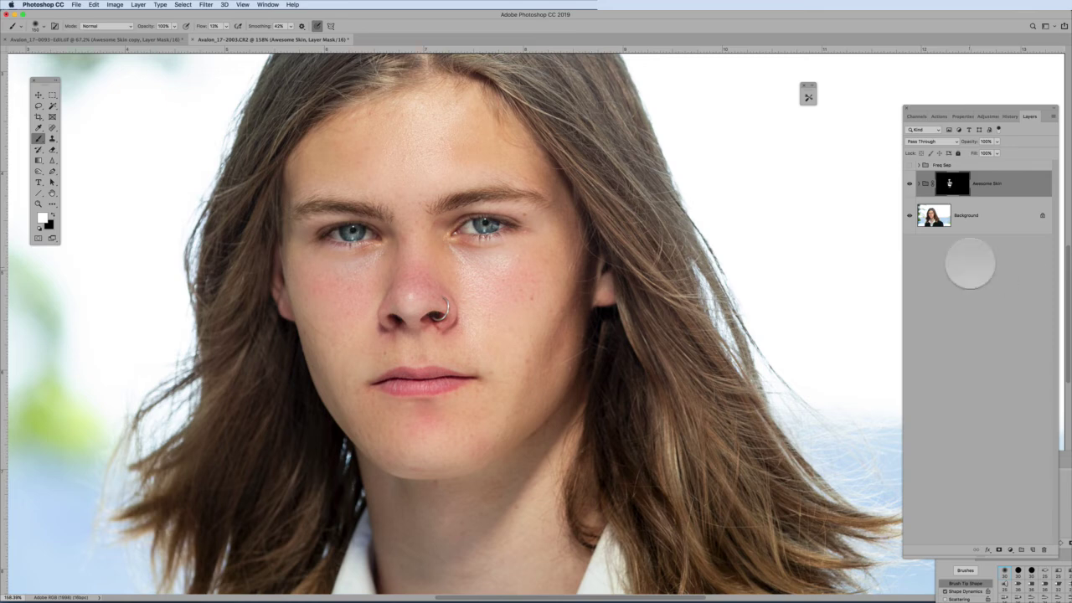
Step: Compare the portrait with the Awesome Skin group hidden and shown, and turn on the Freq Sep group
click(909, 183)
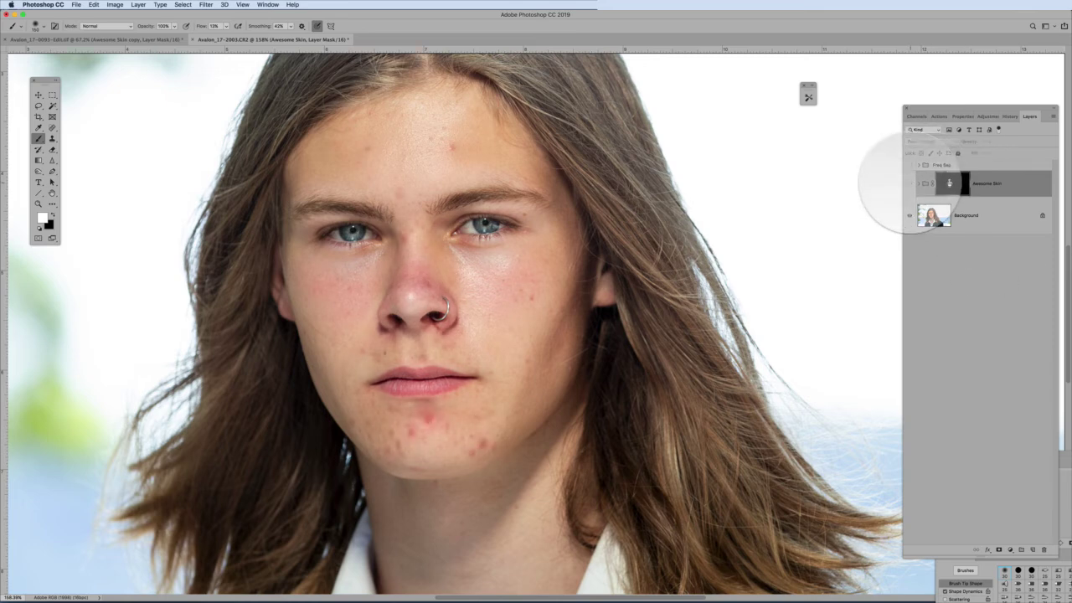
click(909, 183)
click(909, 184)
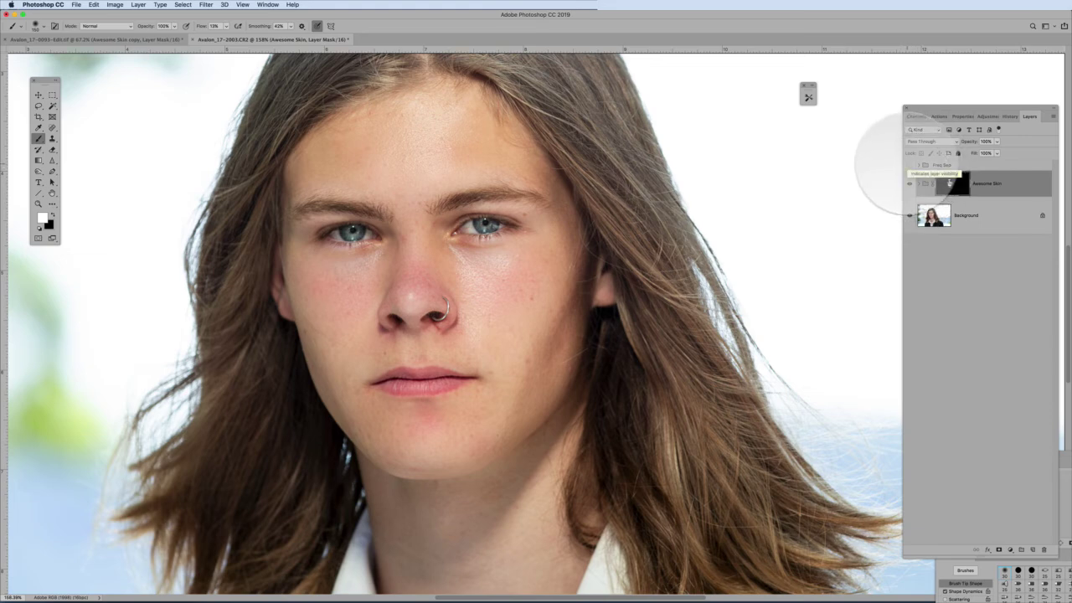
click(909, 165)
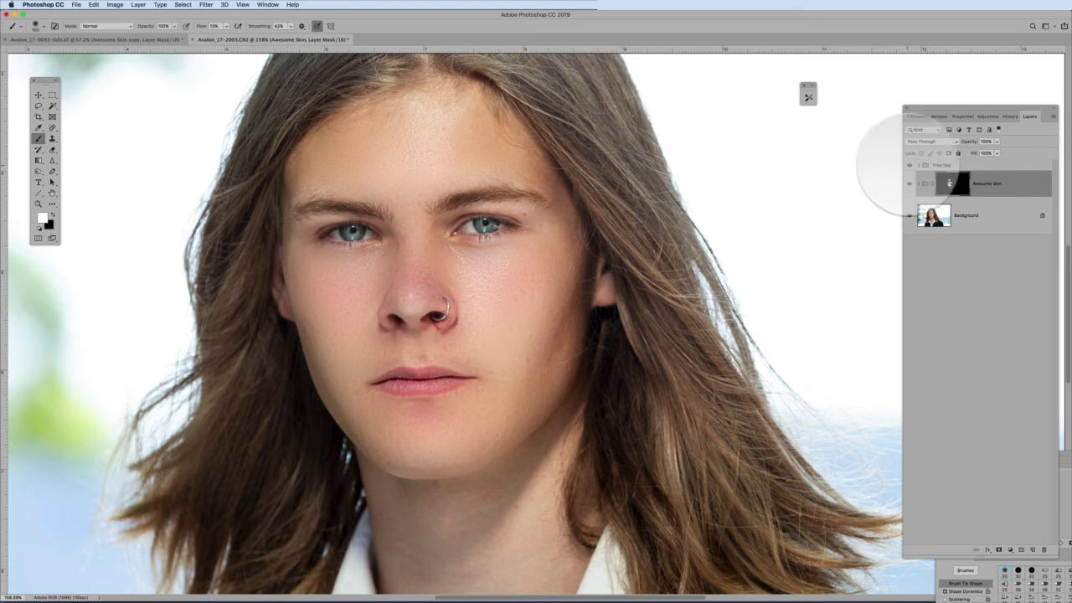
Step: Compare the young man's skin with the Freq Sep group shown and hidden, and leave that group hidden
shift+click(949, 183)
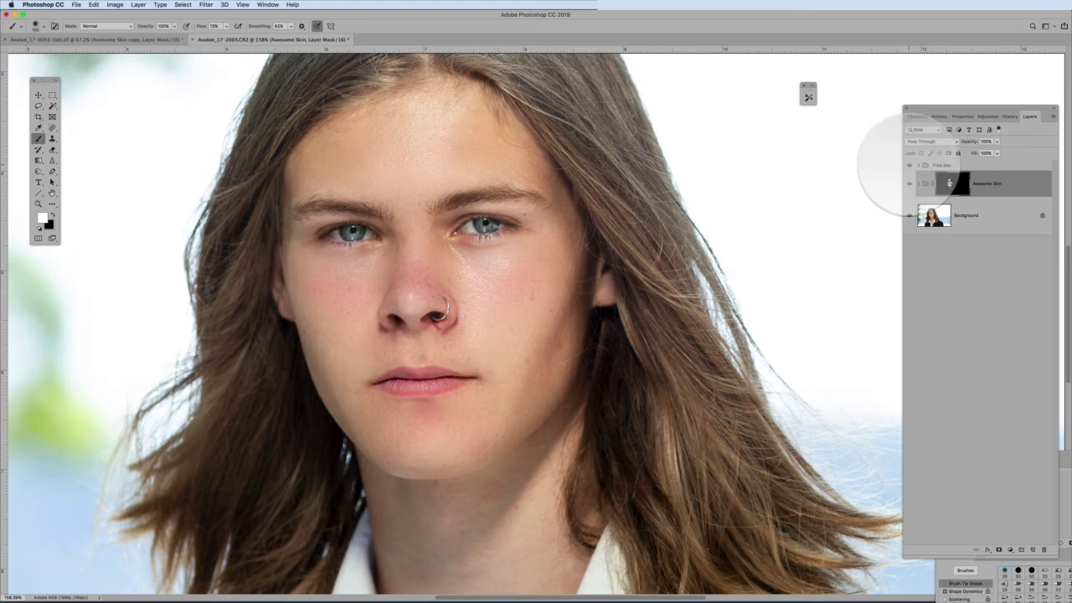
shift+click(950, 183)
shift+click(949, 183)
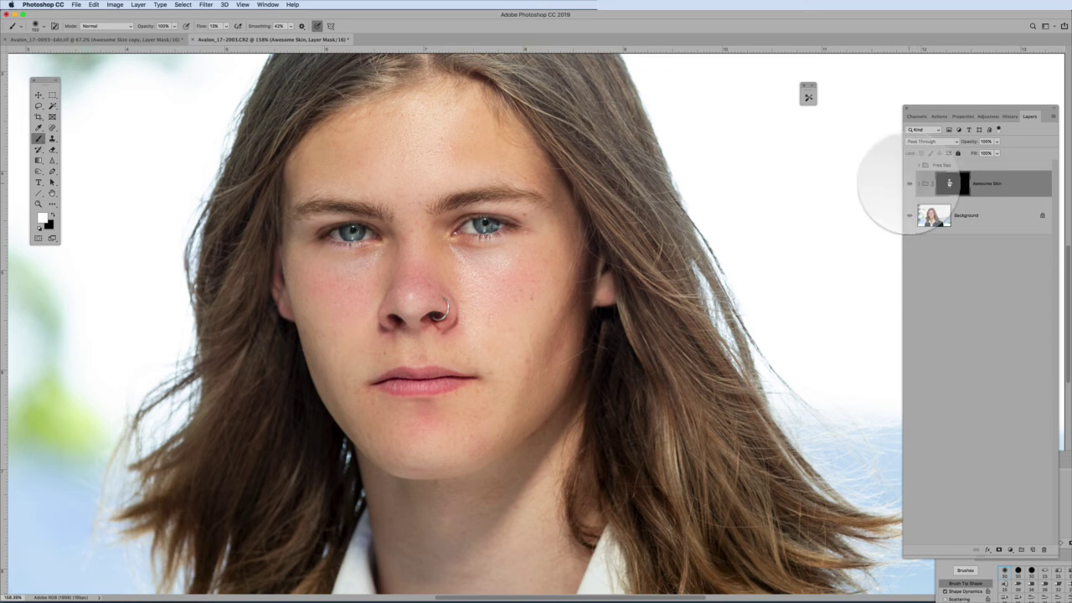
Step: Toggle the Awesome Skin group's visibility repeatedly to compare the original and retouched skin on the young man's face
click(909, 184)
click(910, 183)
click(909, 184)
click(909, 184)
click(909, 184)
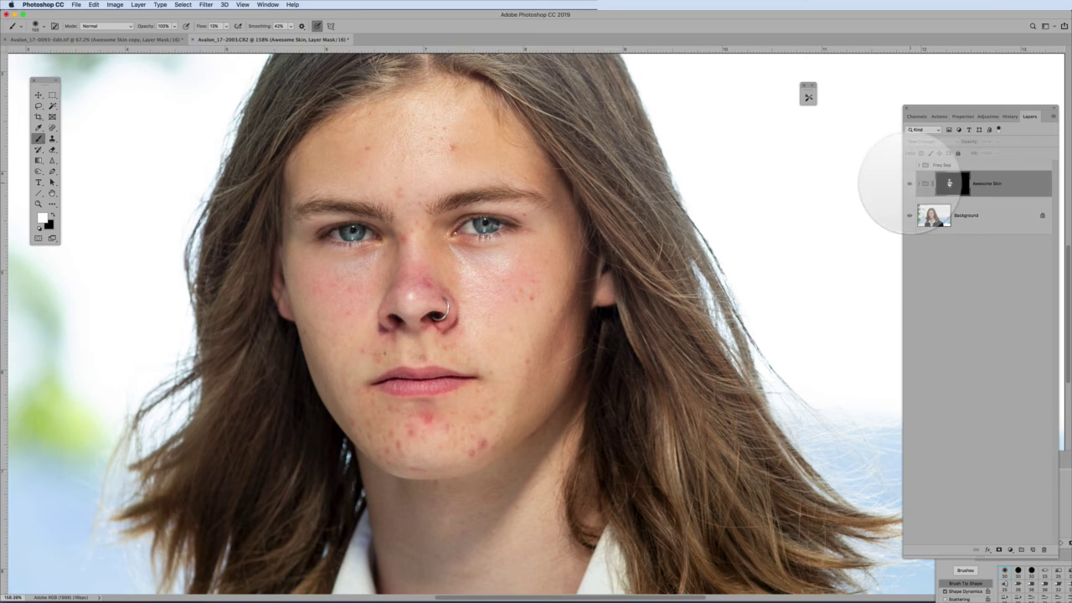
click(910, 184)
click(910, 184)
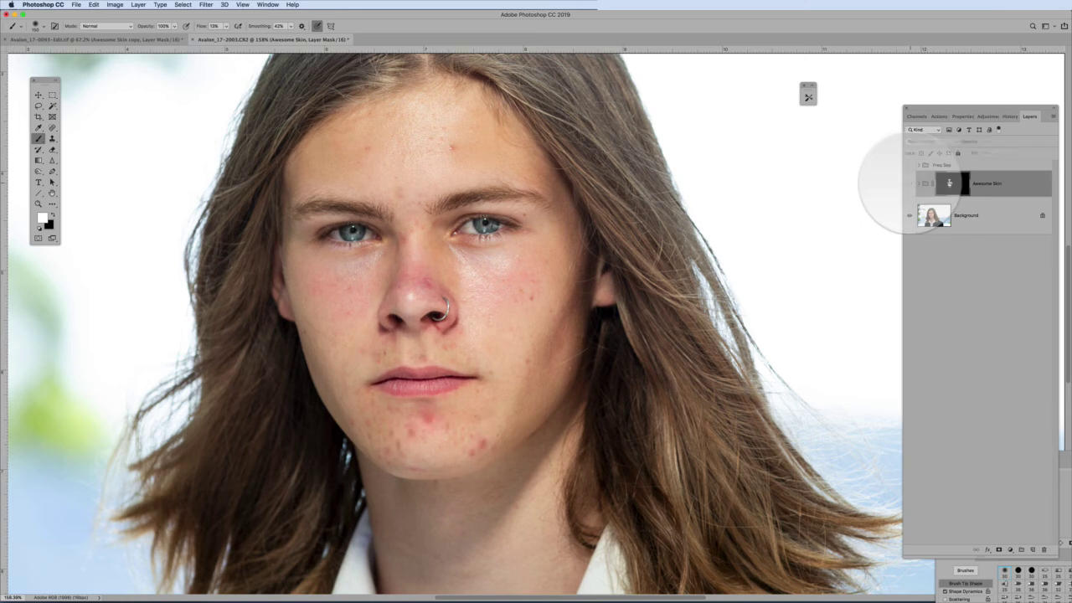
click(909, 183)
click(910, 184)
click(909, 183)
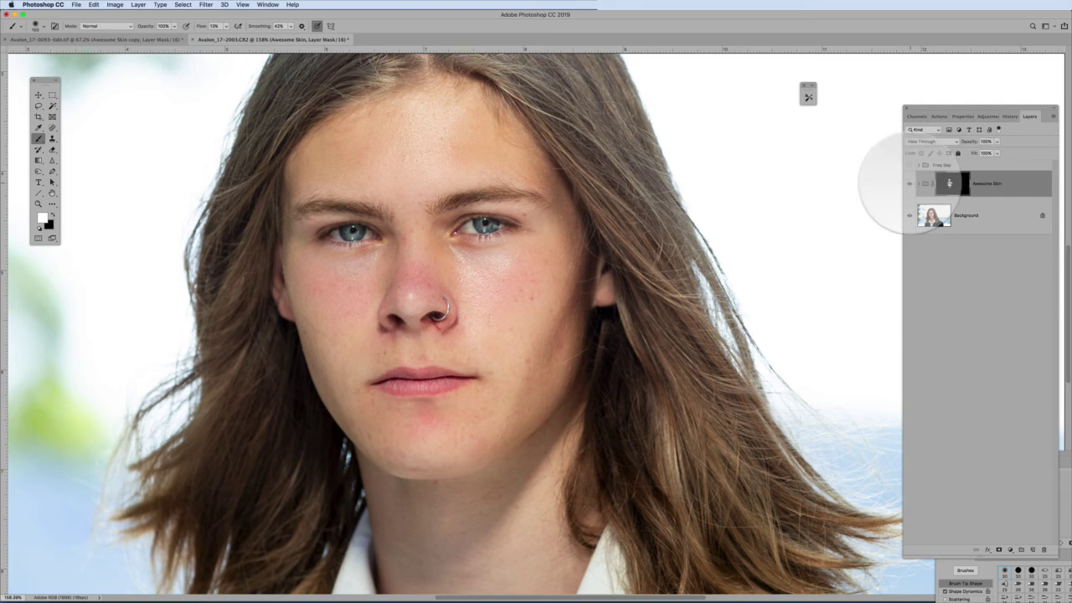
click(910, 184)
click(909, 183)
click(909, 183)
click(910, 183)
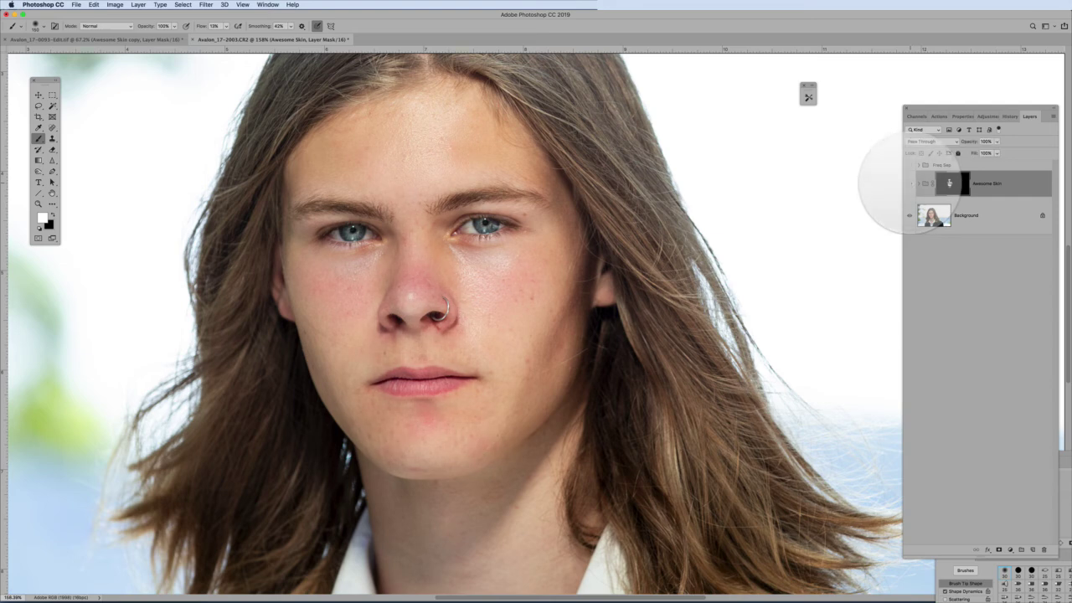
click(909, 183)
click(909, 184)
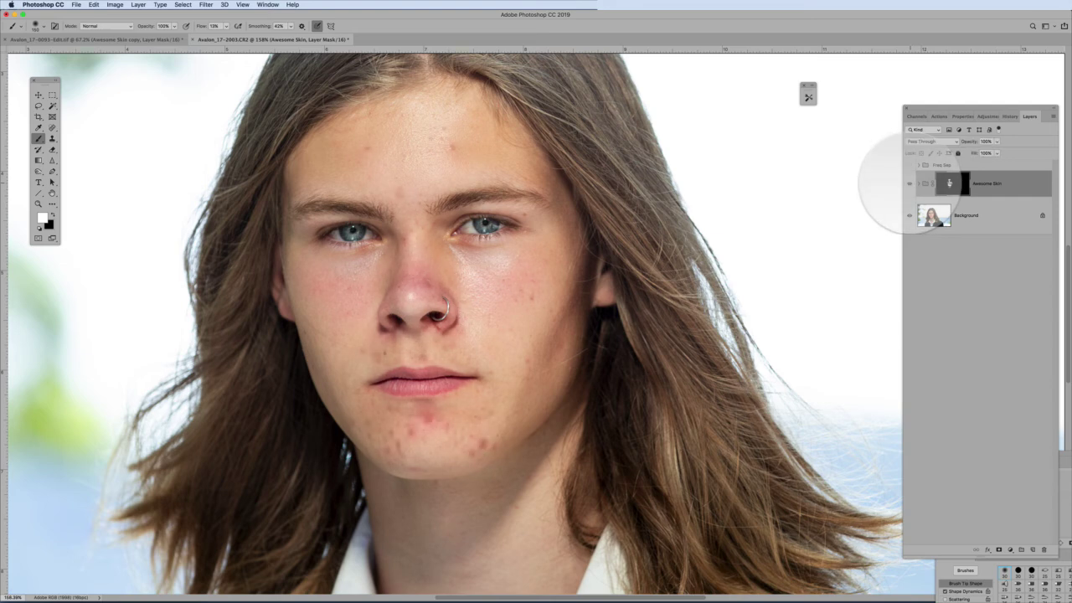
Step: Switch to the open portrait of the woman in red and compare her face with only the Background layer shown
click(121, 40)
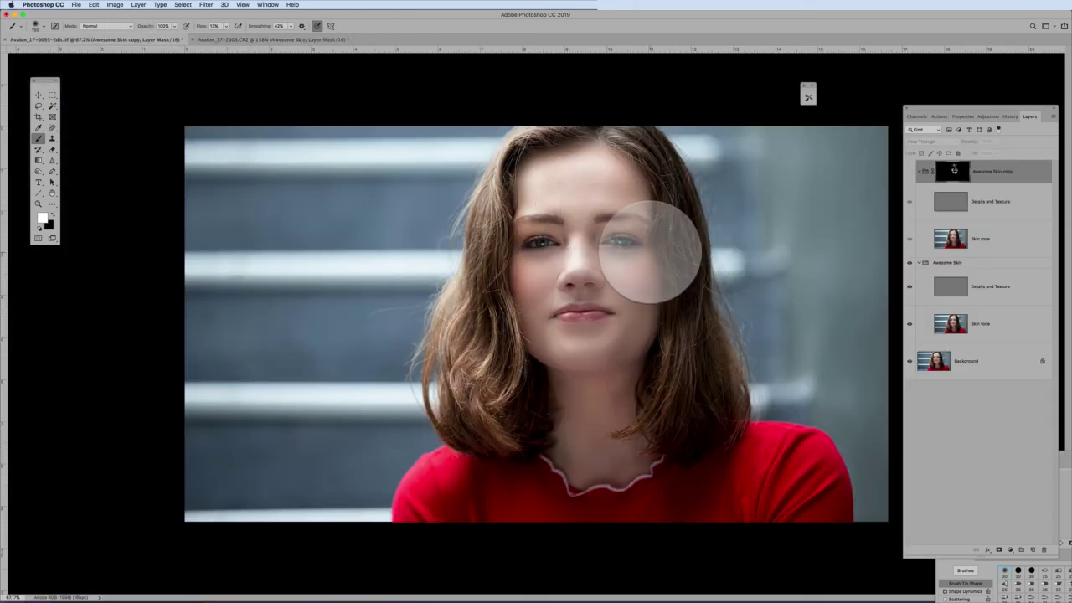
scroll(650, 251, up, 3)
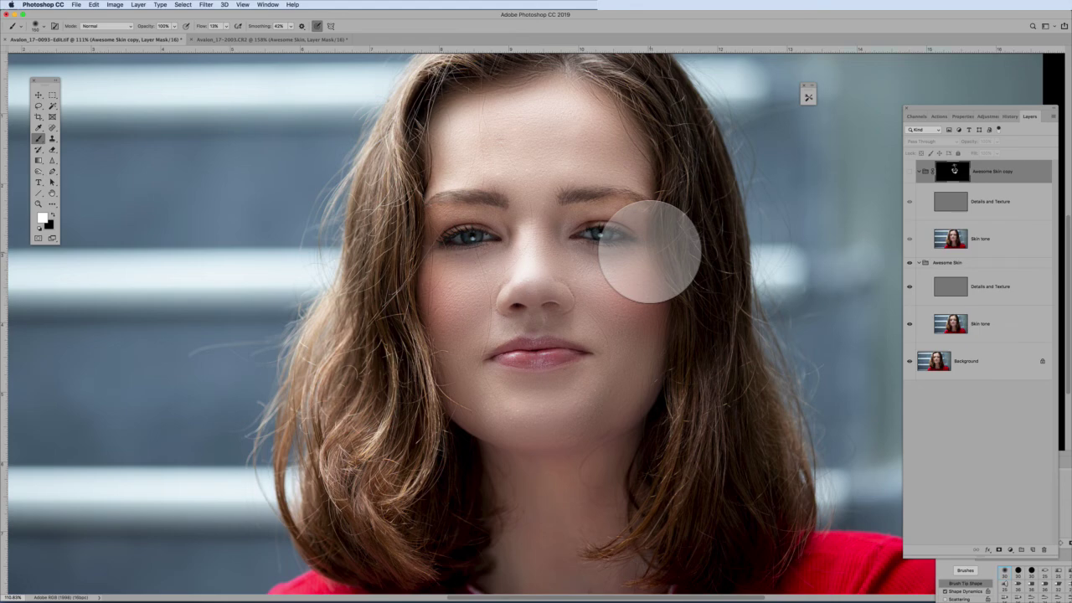
scroll(649, 252, up, 5)
scroll(773, 213, down, 4)
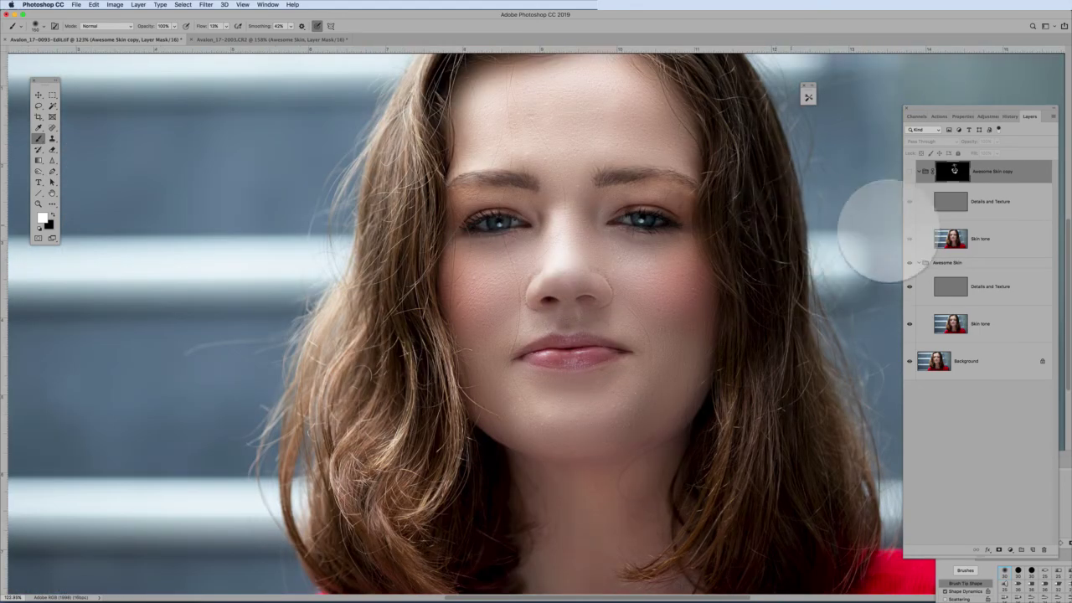
key(alt)
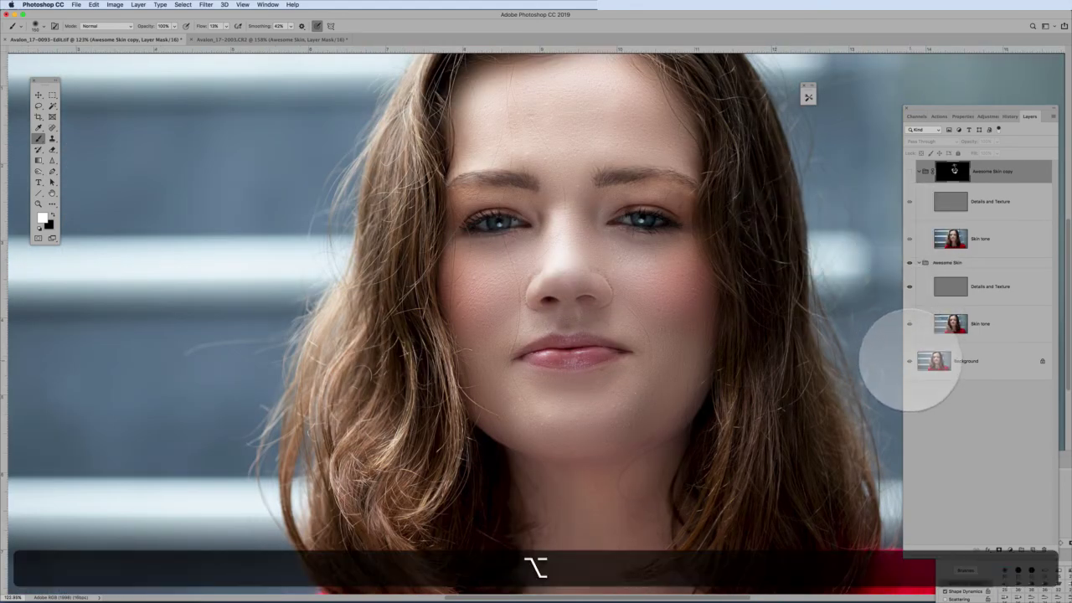
alt+click(909, 361)
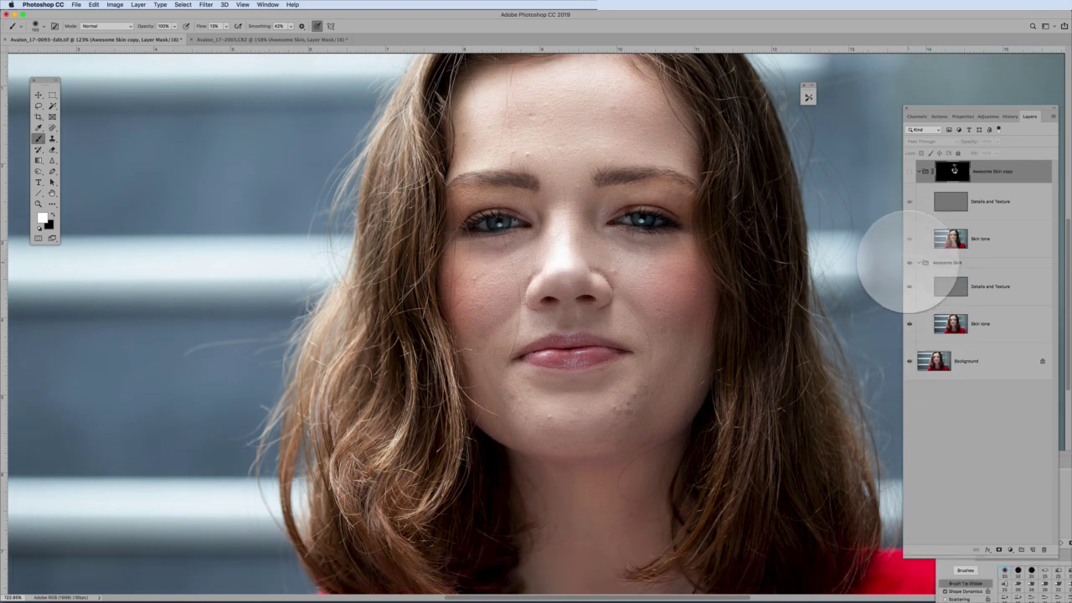
Step: Show the masked Awesome Skin copy group and hide the unmasked Awesome Skin group beneath it
click(910, 262)
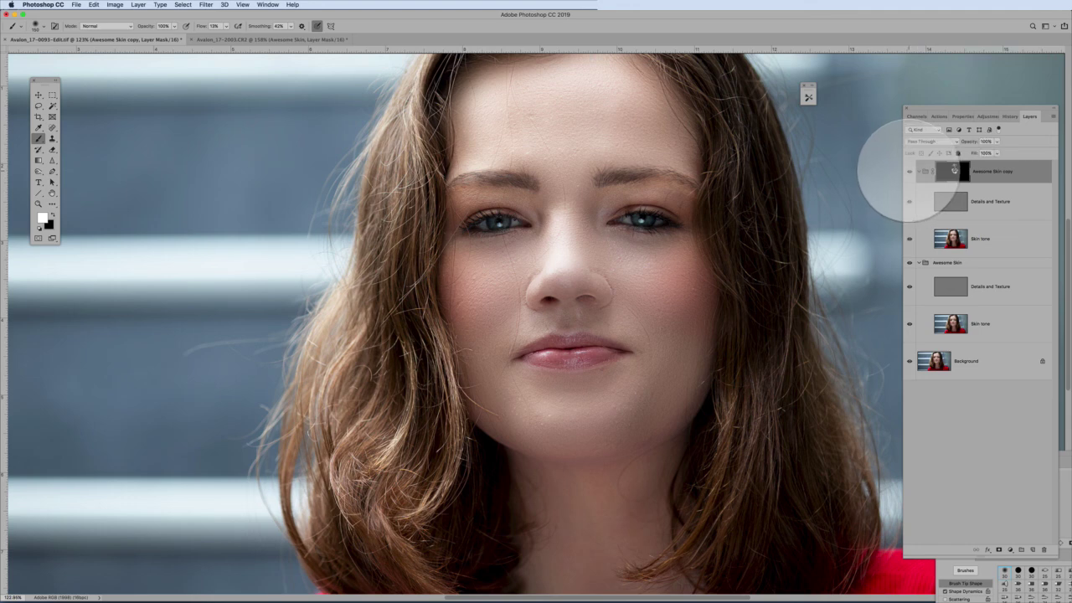
click(910, 171)
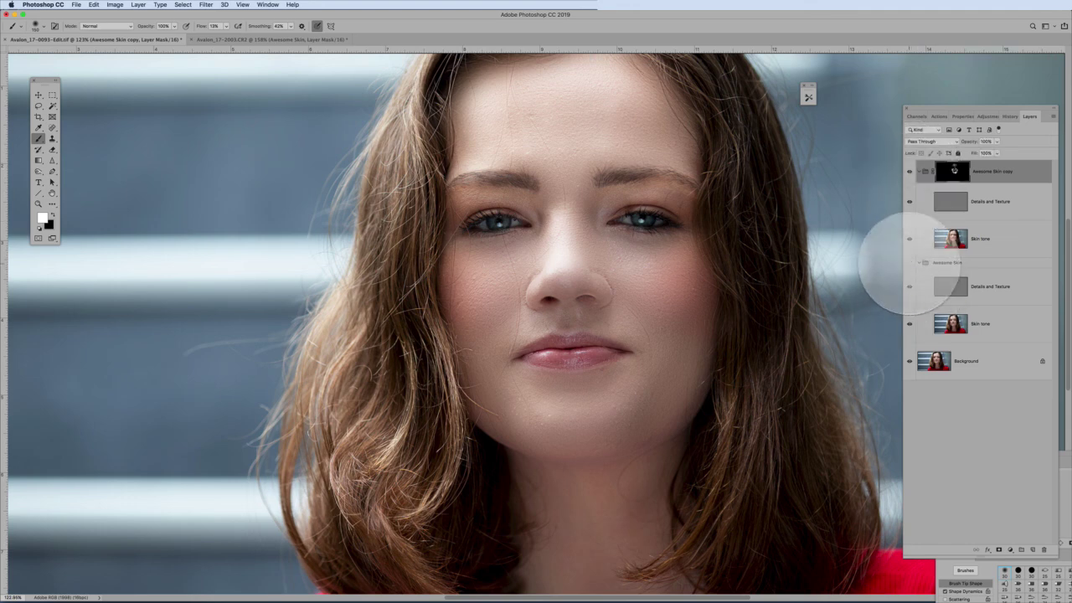
click(909, 262)
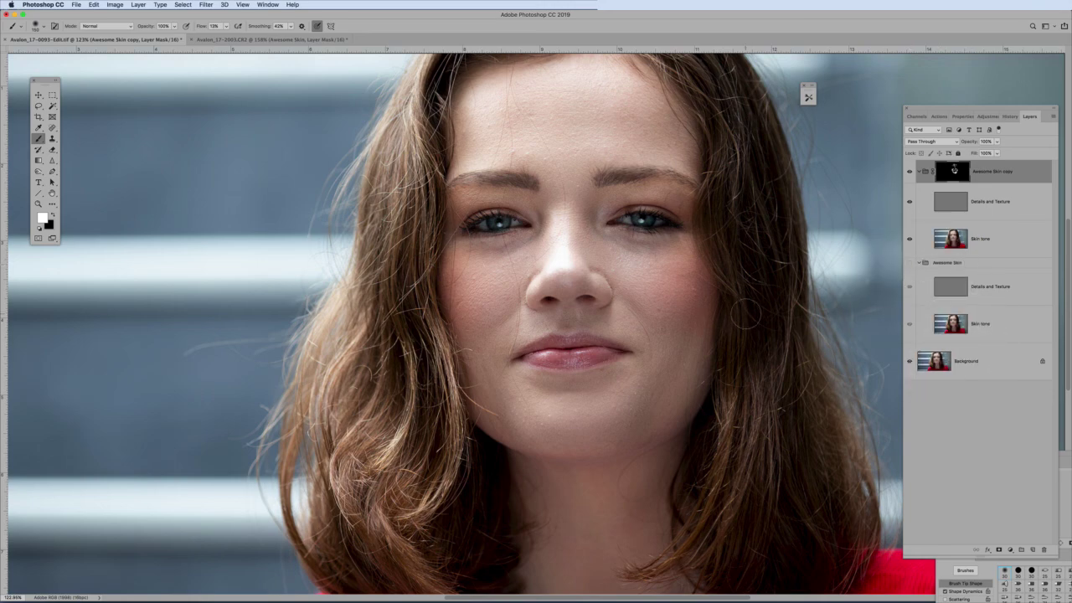
Step: Compare the woman's portrait as a whole with the masked retouch against the Background layer alone
drag(745, 314, 736, 315)
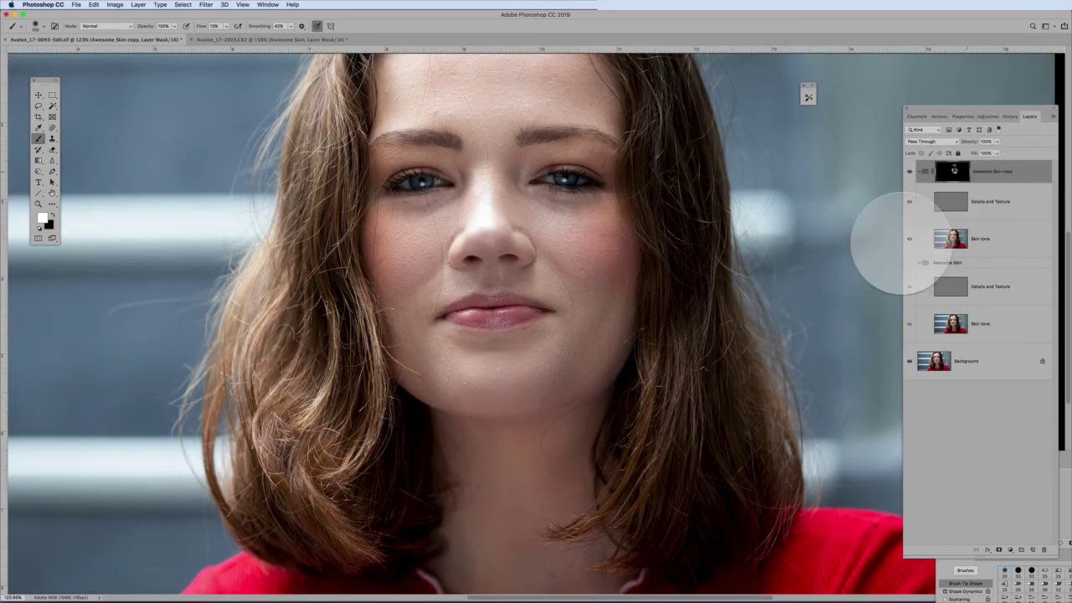
key(super+0)
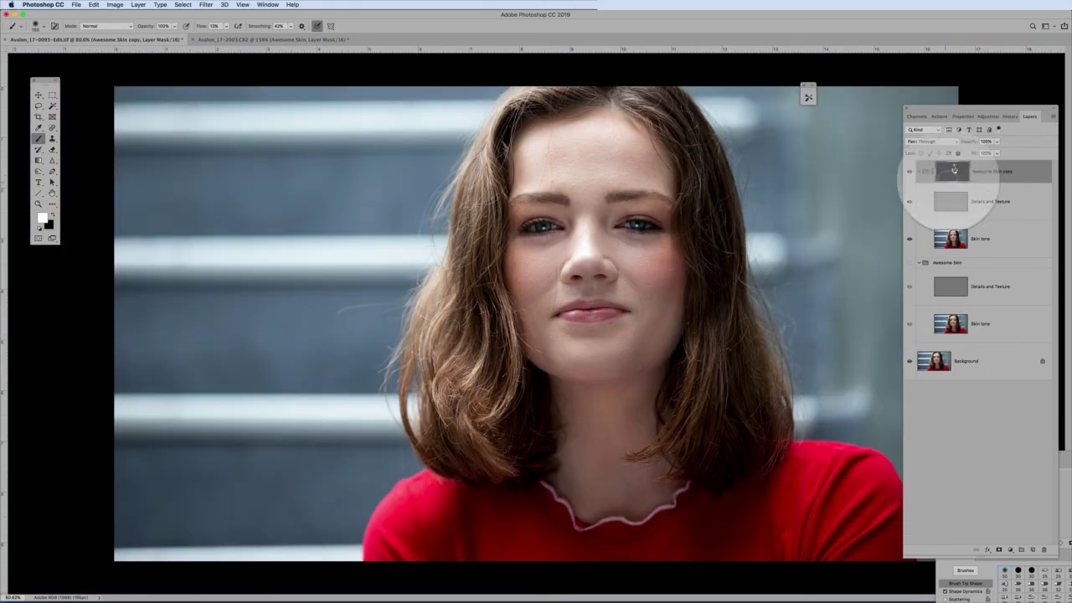
key(alt)
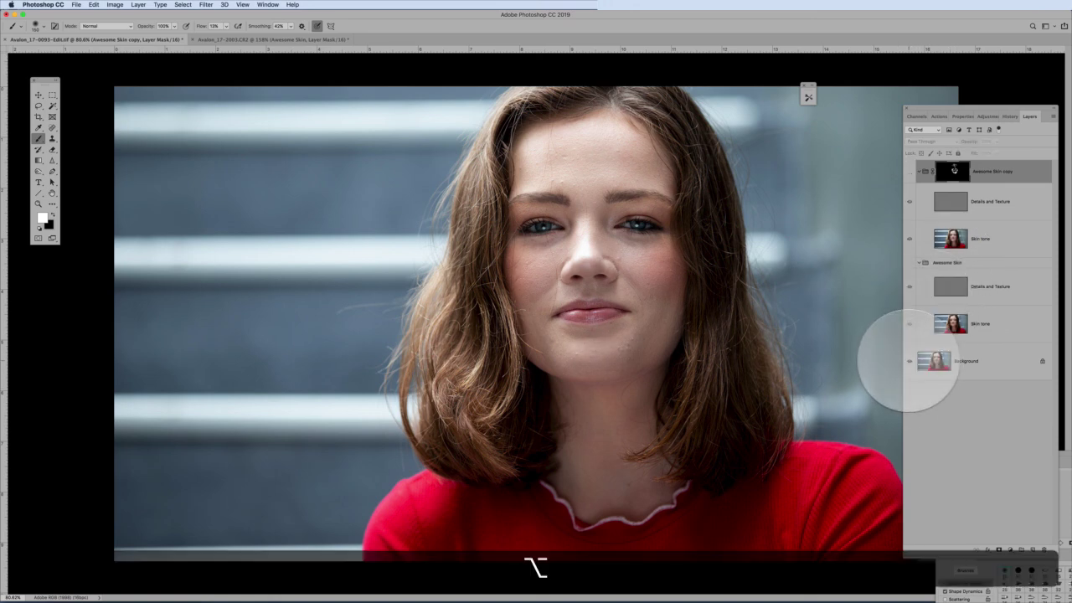
alt+click(909, 361)
Step: Compare the woman's chin, mouth and cheeks up close between the Background layer alone and the masked retouch
scroll(769, 374, up, 3)
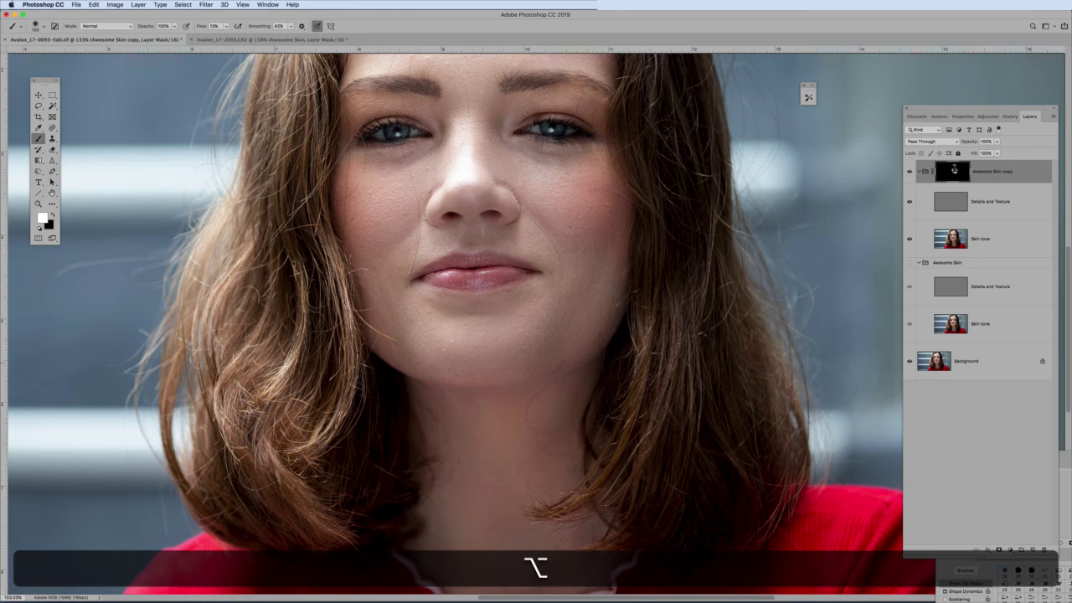
scroll(545, 231, up, 2)
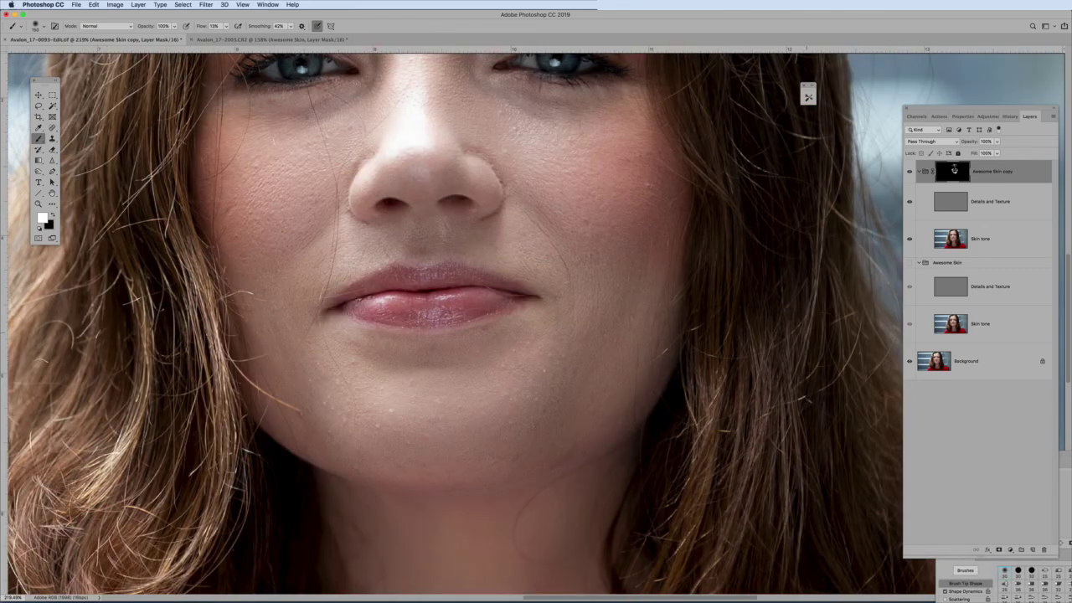
key(alt)
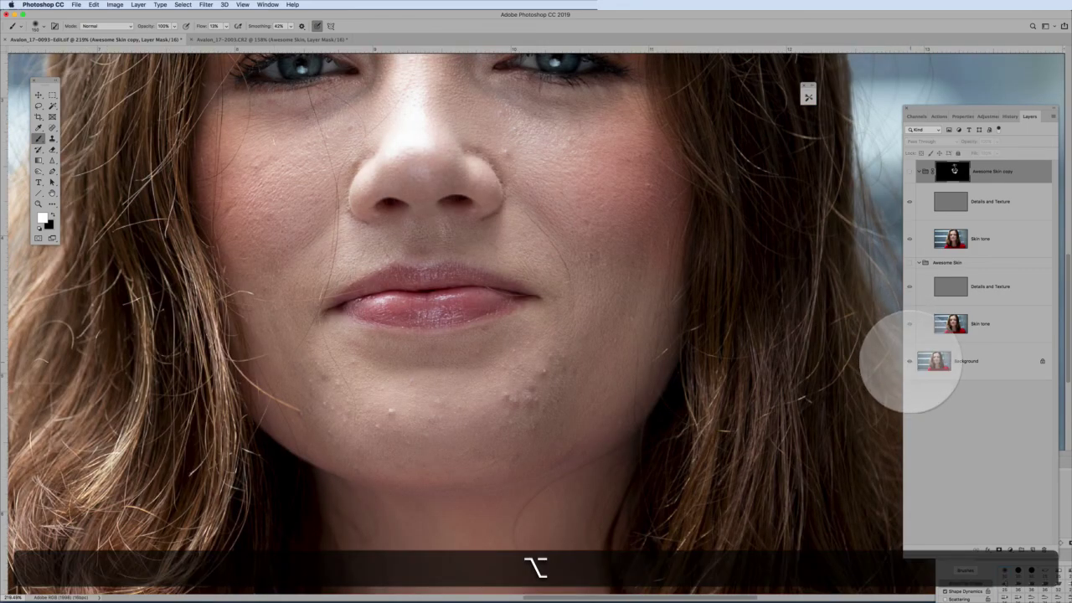
alt+click(910, 361)
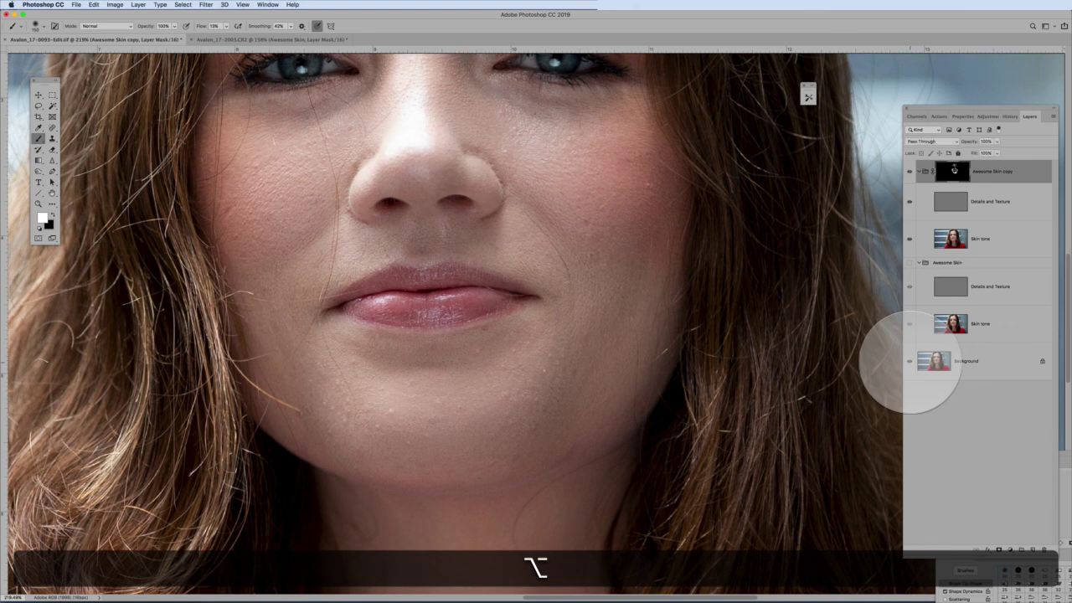
alt+click(910, 360)
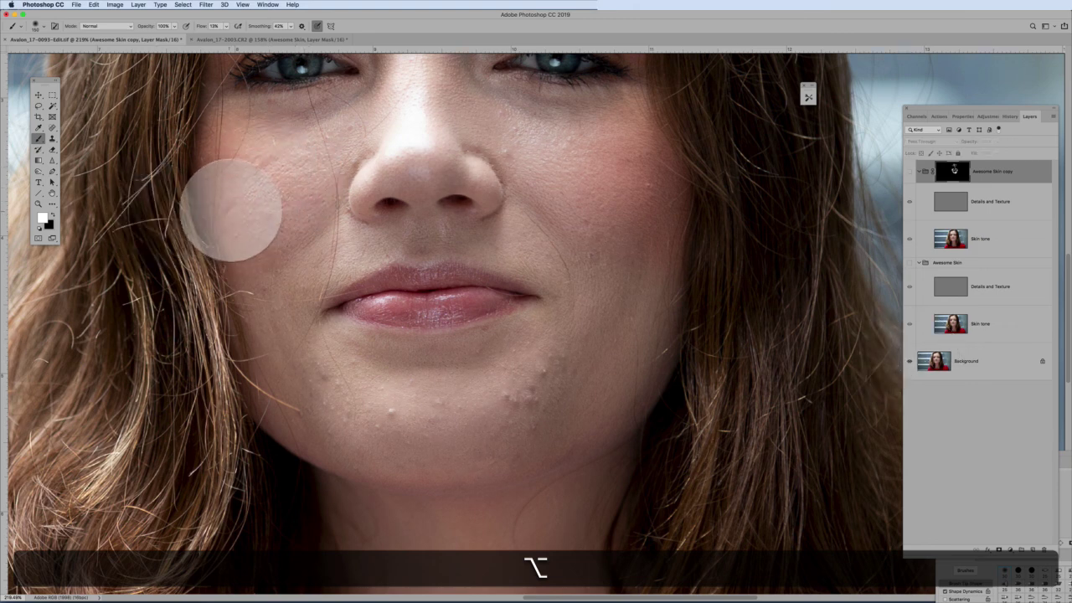
alt+click(909, 361)
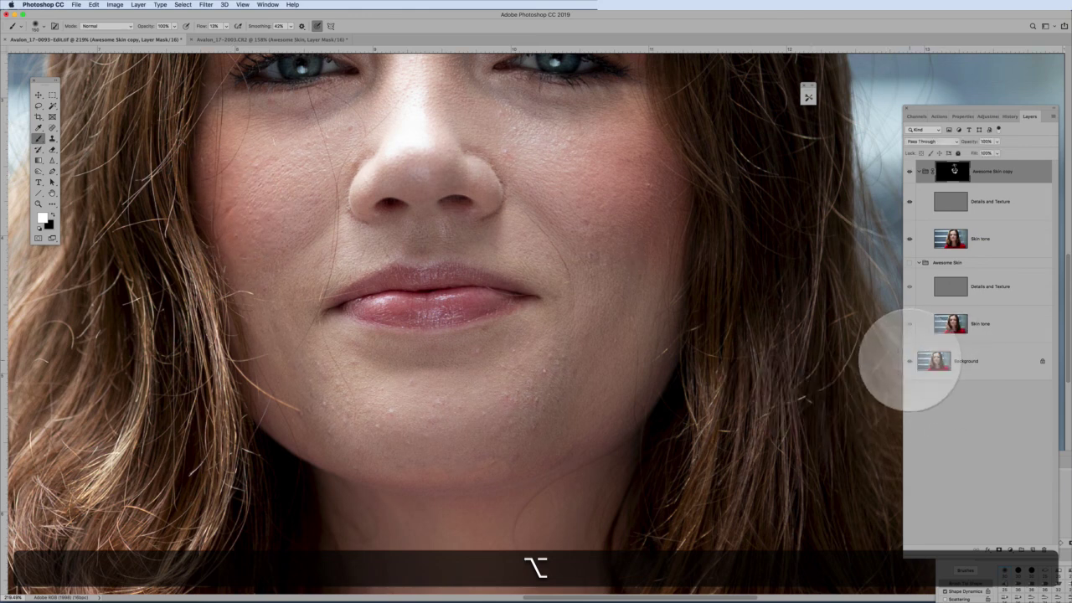
alt+click(909, 361)
alt+click(909, 361)
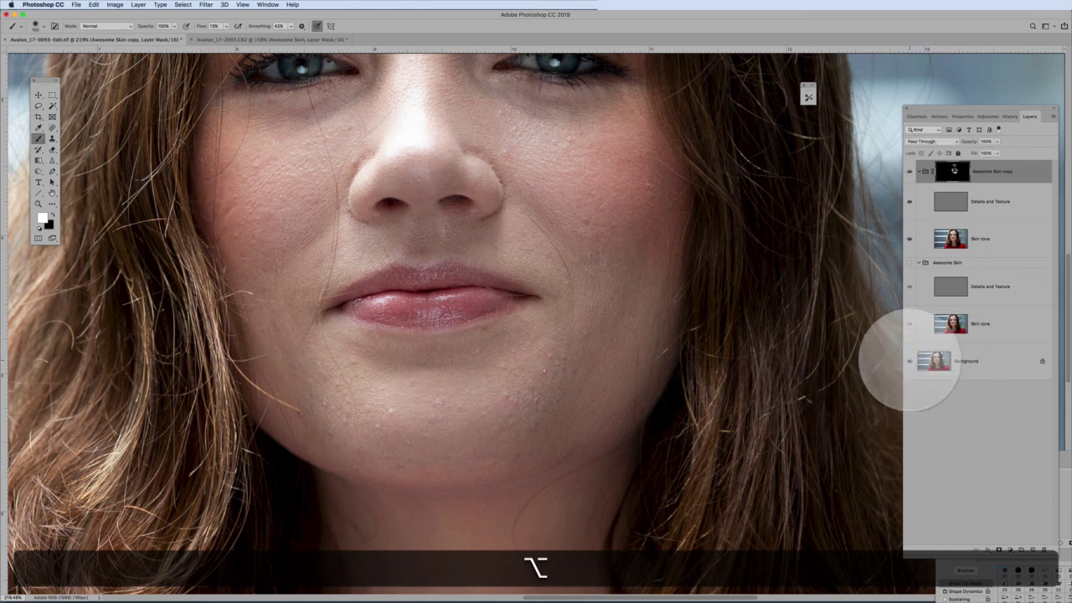
alt+click(909, 360)
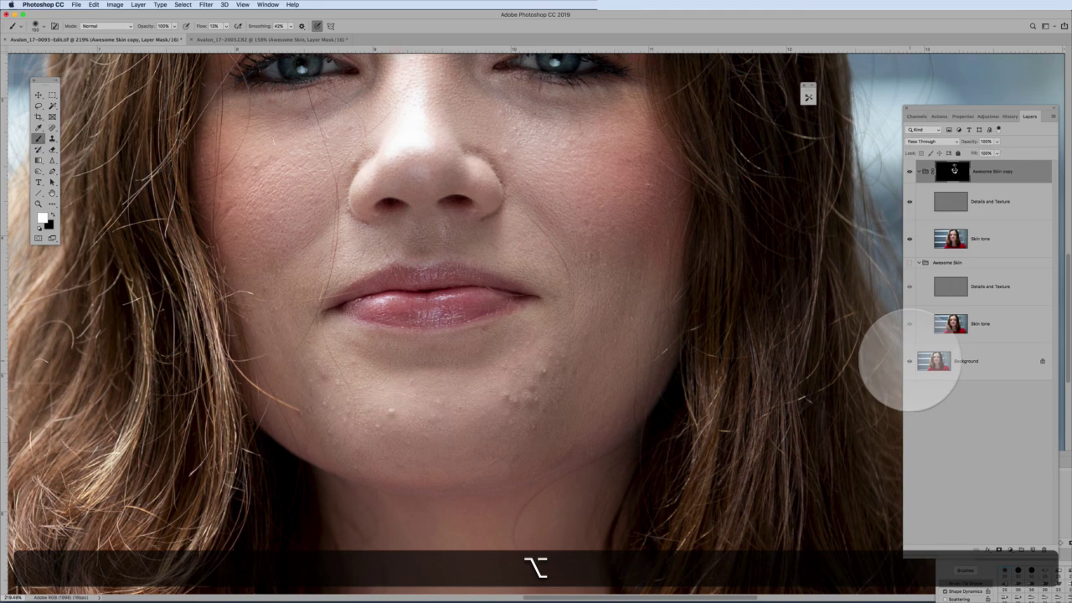
alt+click(910, 361)
scroll(589, 372, down, 5)
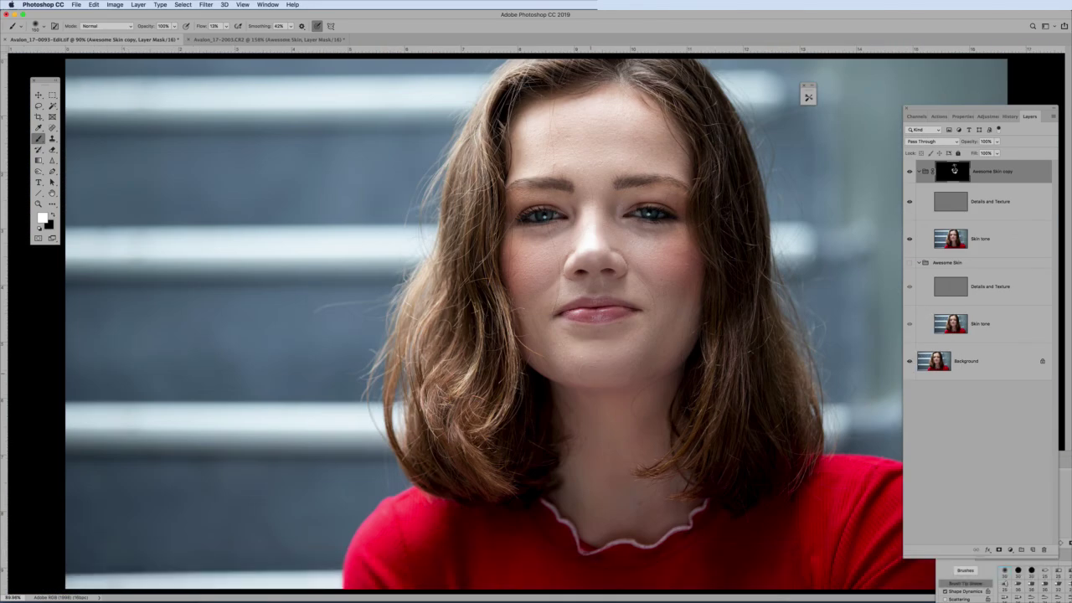
Step: Return to the young man's portrait and compare the Background layer alone with the Awesome Skin retouch
click(246, 39)
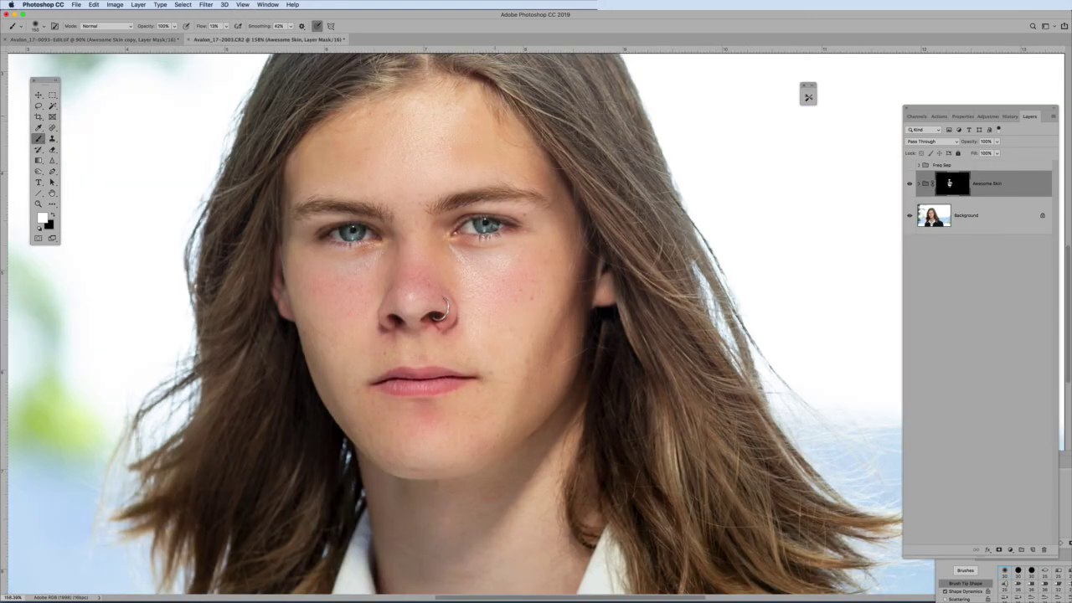
key(alt)
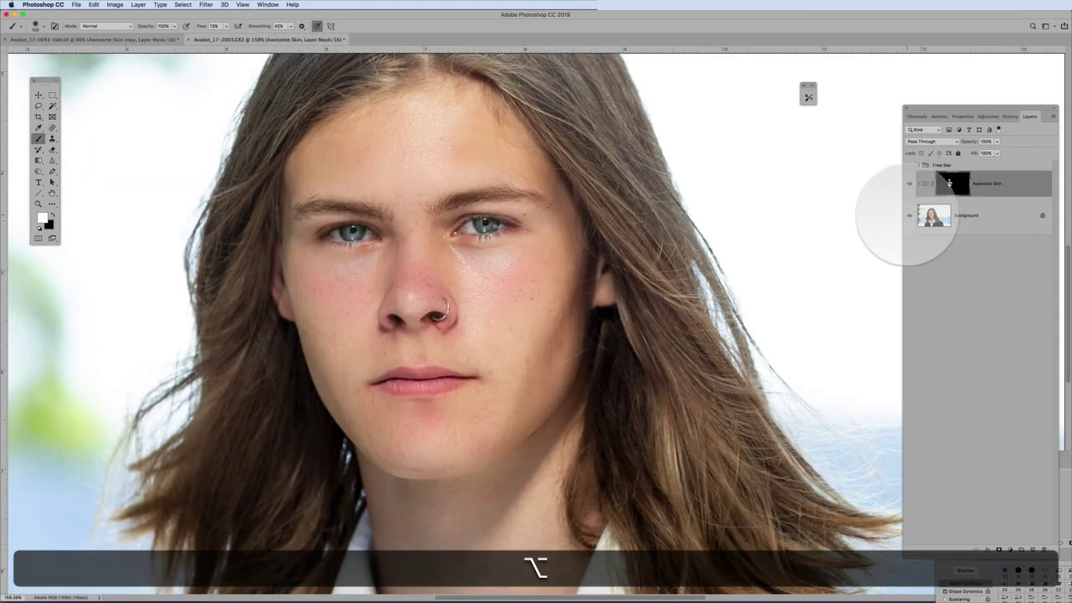
alt+click(910, 215)
alt+click(909, 216)
alt+click(909, 215)
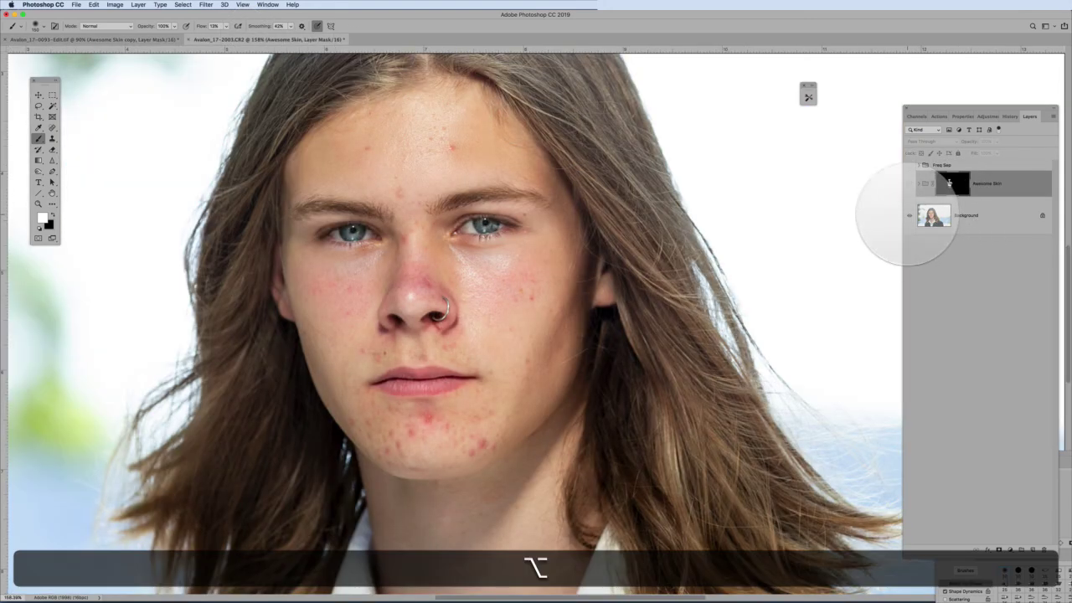
alt+click(909, 215)
alt+click(910, 215)
alt+click(909, 215)
alt+click(909, 215)
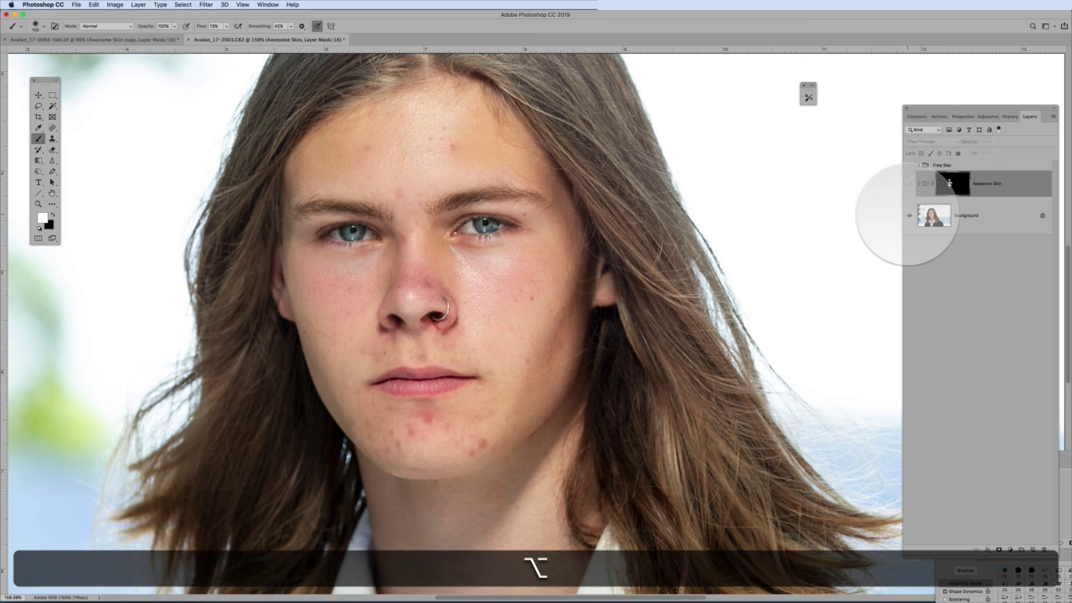